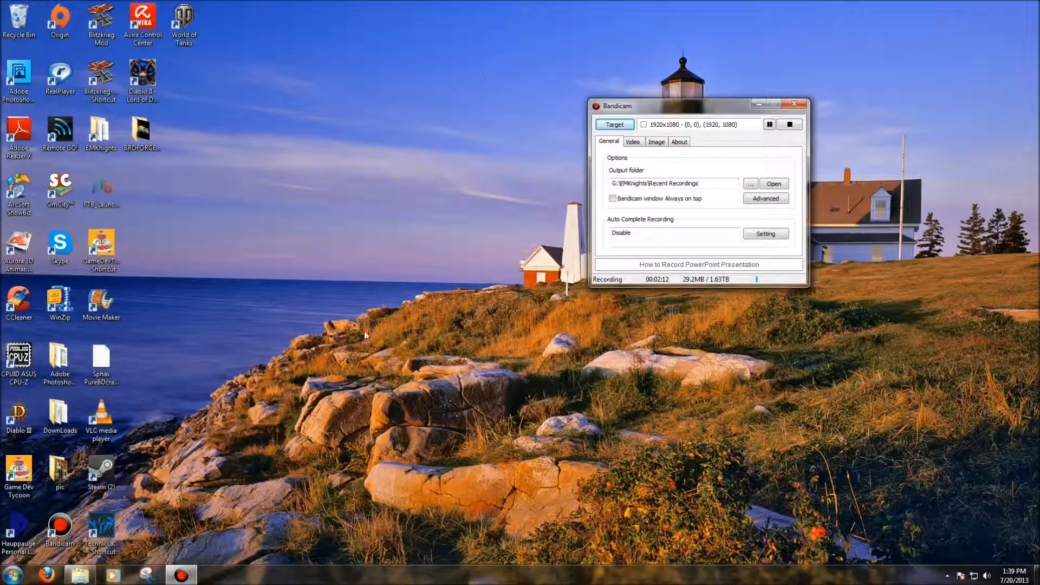
# Open the Sound Manager, check the microphone effects and recording volume settings, and close it
pyautogui.click(947, 576)
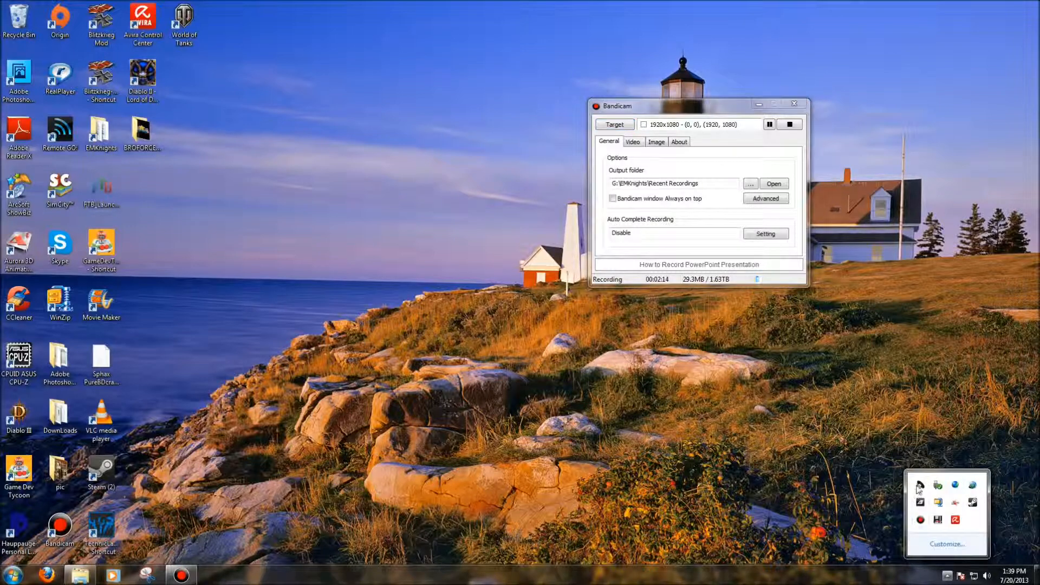
pyautogui.rightClick(920, 488)
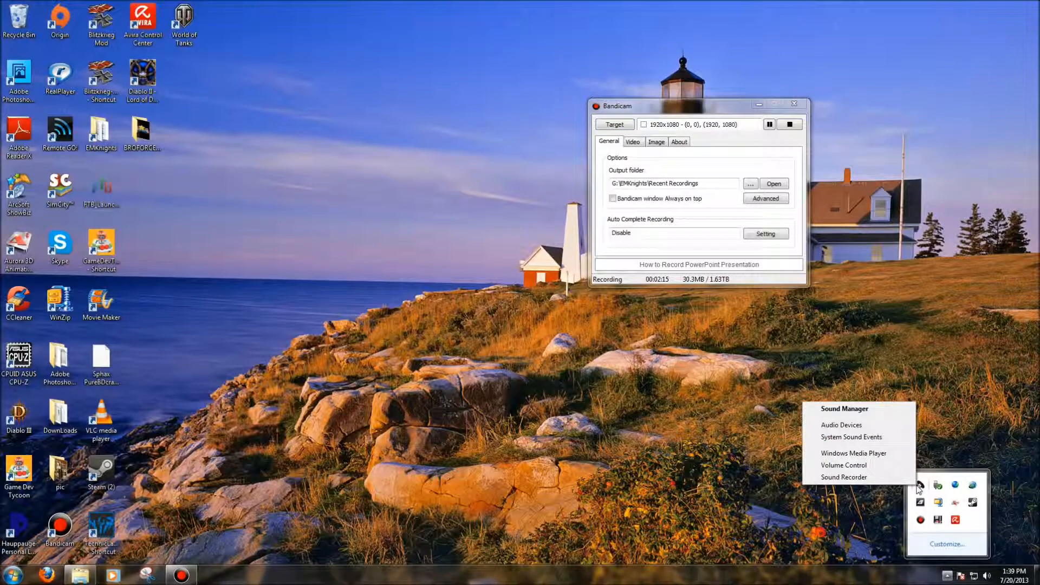
pyautogui.click(867, 410)
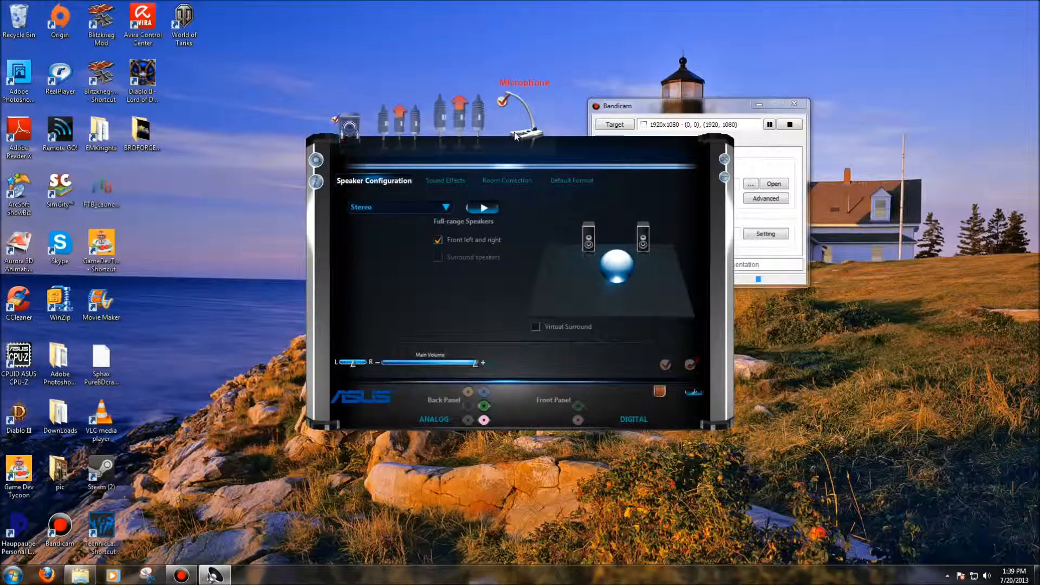
pyautogui.click(515, 136)
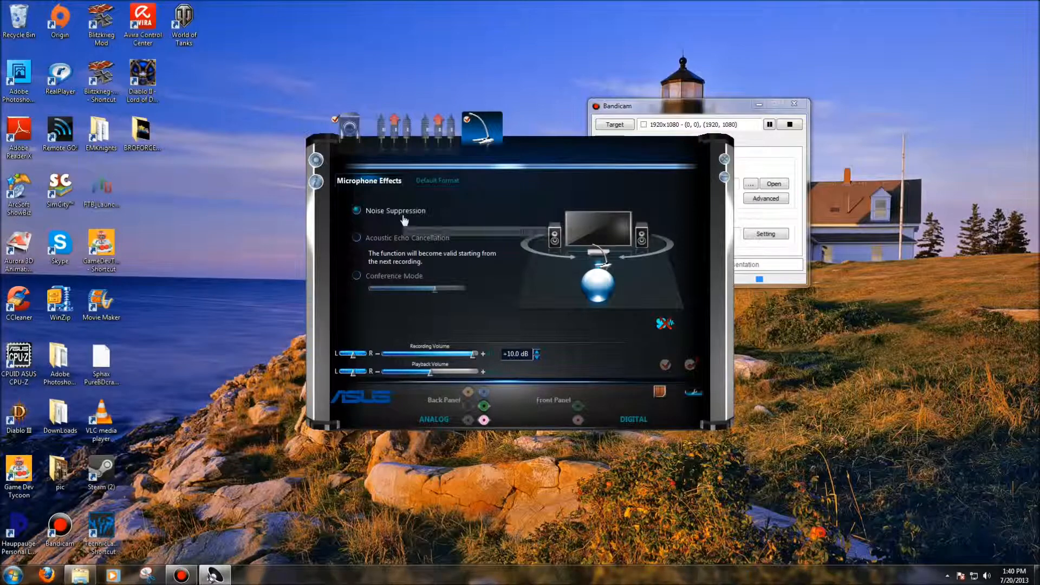
pyautogui.click(725, 159)
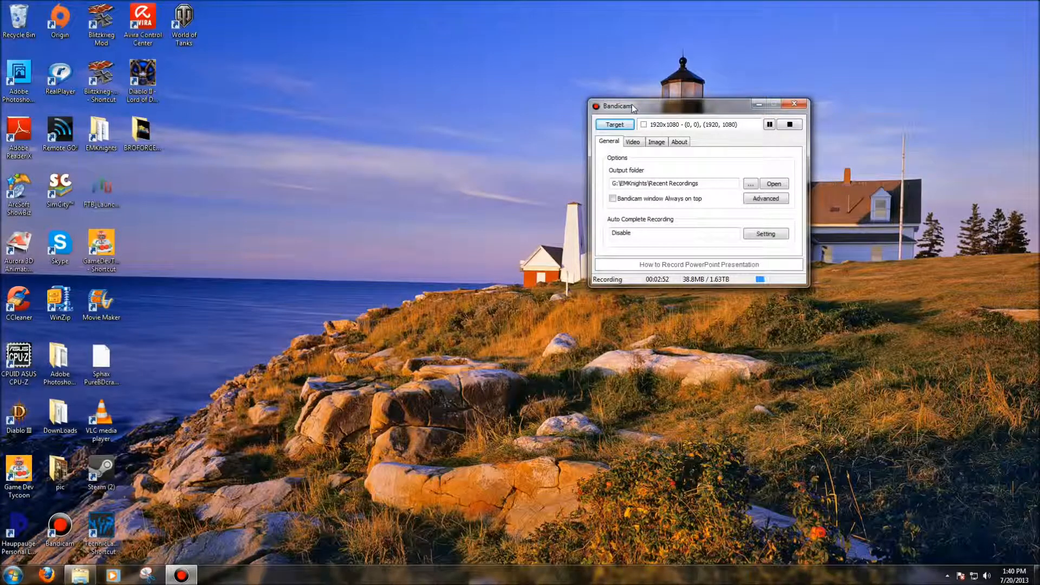
# Move the Bandicam window aside and open the EMKnights folder on the Seagate Expansion Drive (G:) in the file explorer
pyautogui.moveTo(633, 106); pyautogui.dragTo(479, 140)
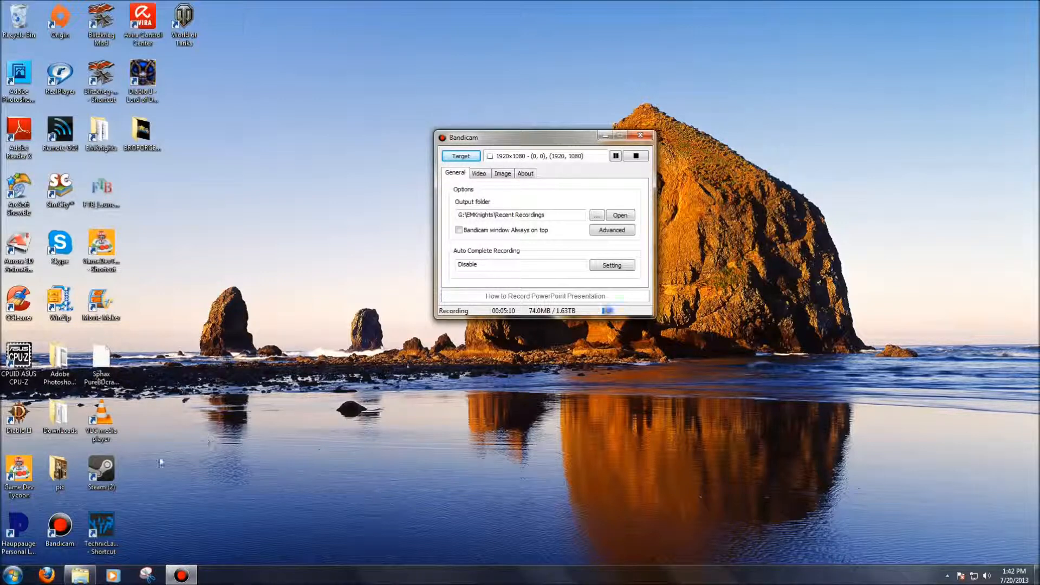
pyautogui.click(80, 577)
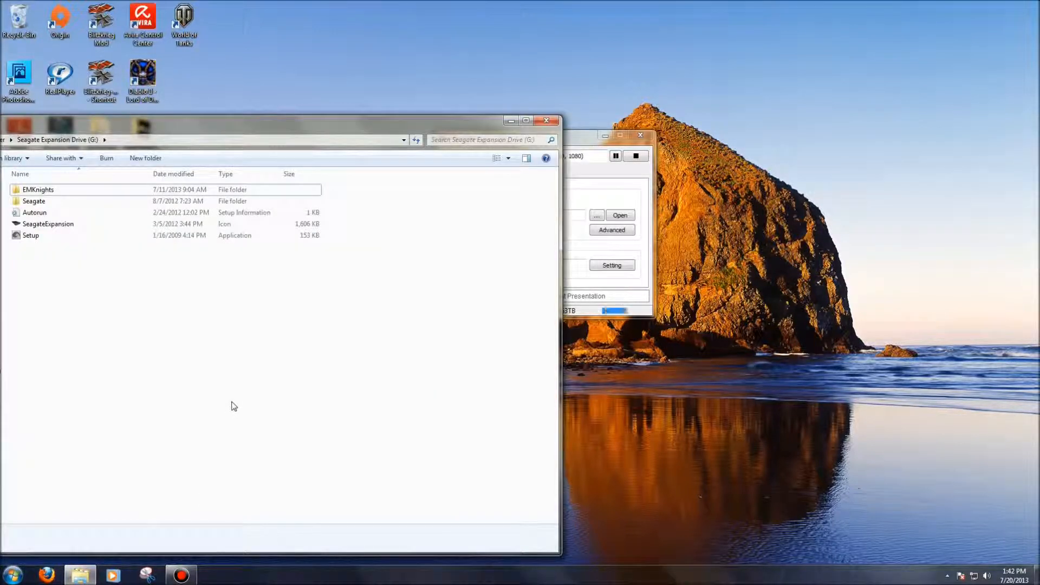
pyautogui.moveTo(241, 125); pyautogui.dragTo(397, 67)
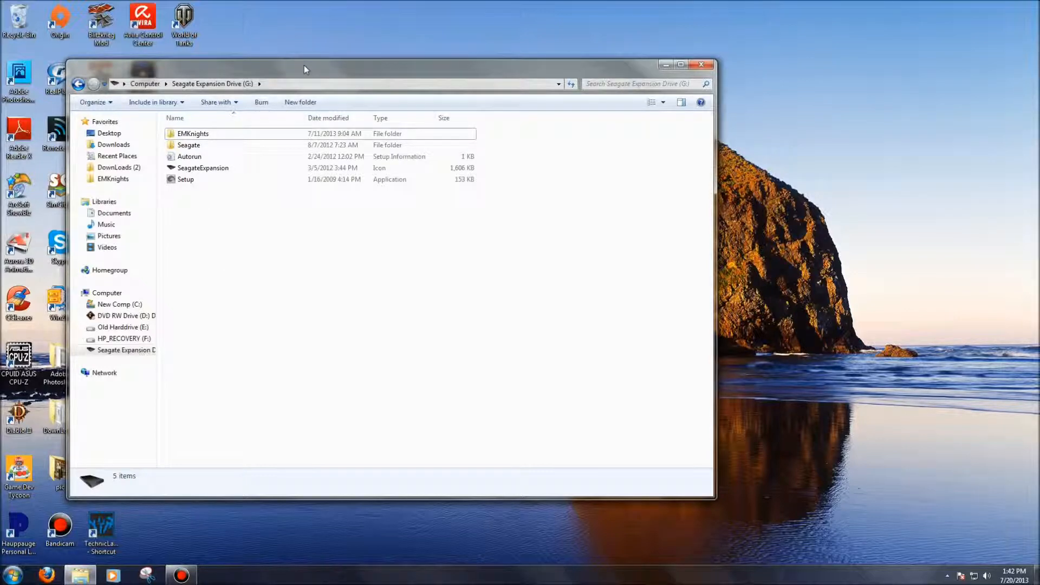
pyautogui.click(205, 136)
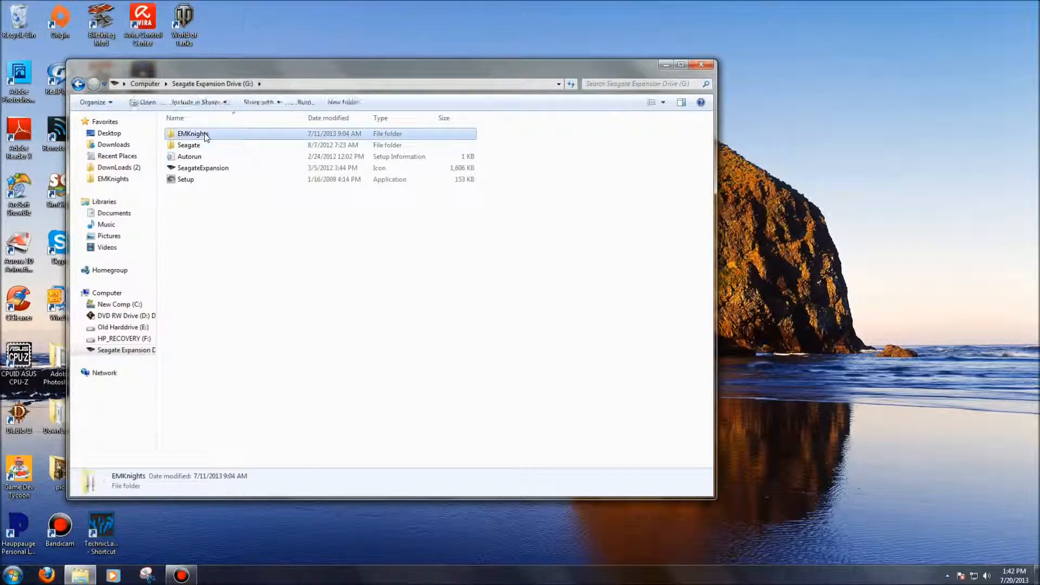
pyautogui.doubleClick(206, 137)
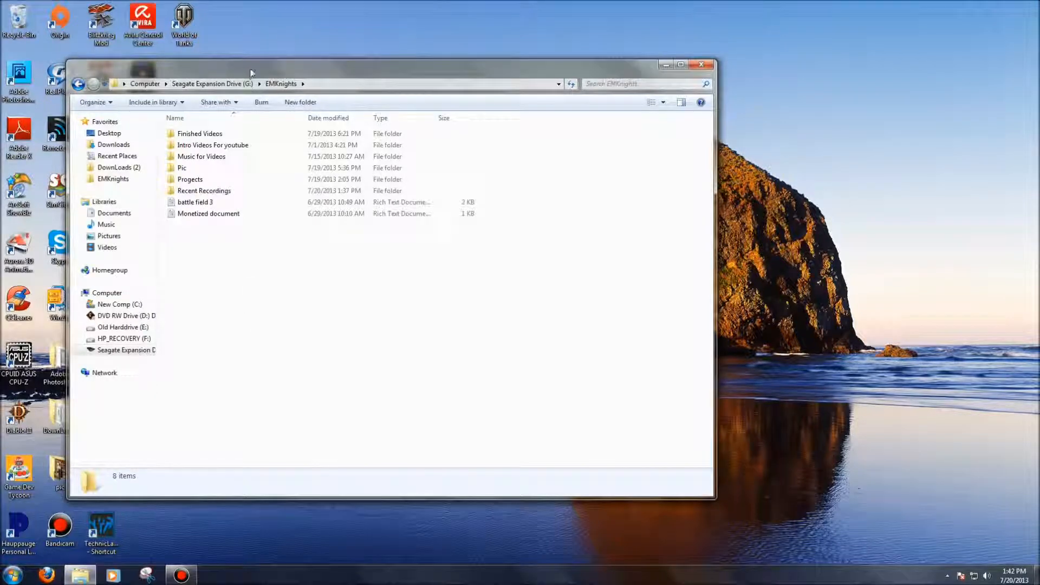
pyautogui.moveTo(251, 72); pyautogui.dragTo(327, 55)
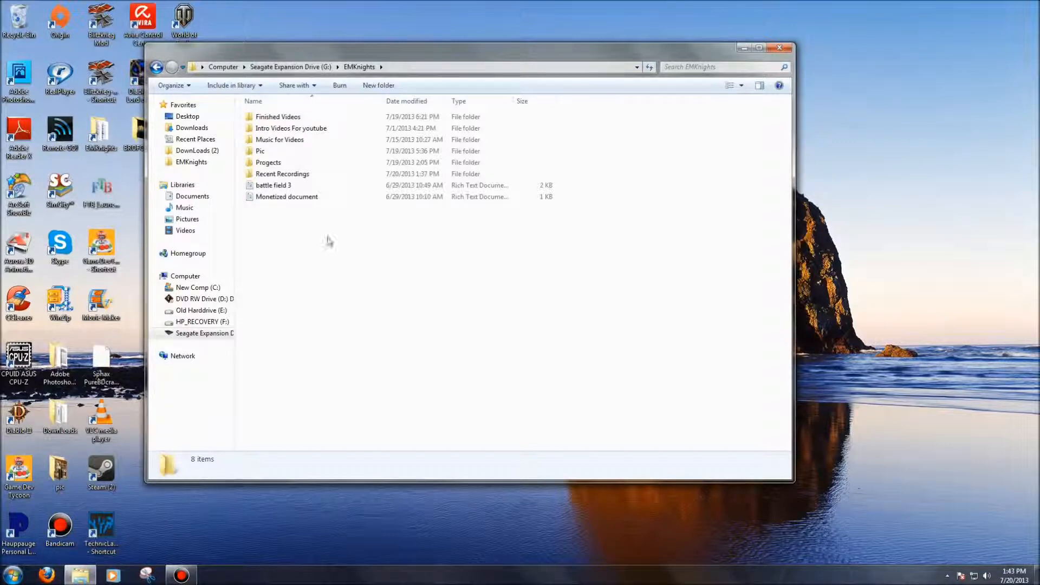
# Look into the Darksider II folder within Recent Recordings and return to the EMKnights folder
pyautogui.click(286, 178)
pyautogui.doubleClick(286, 178)
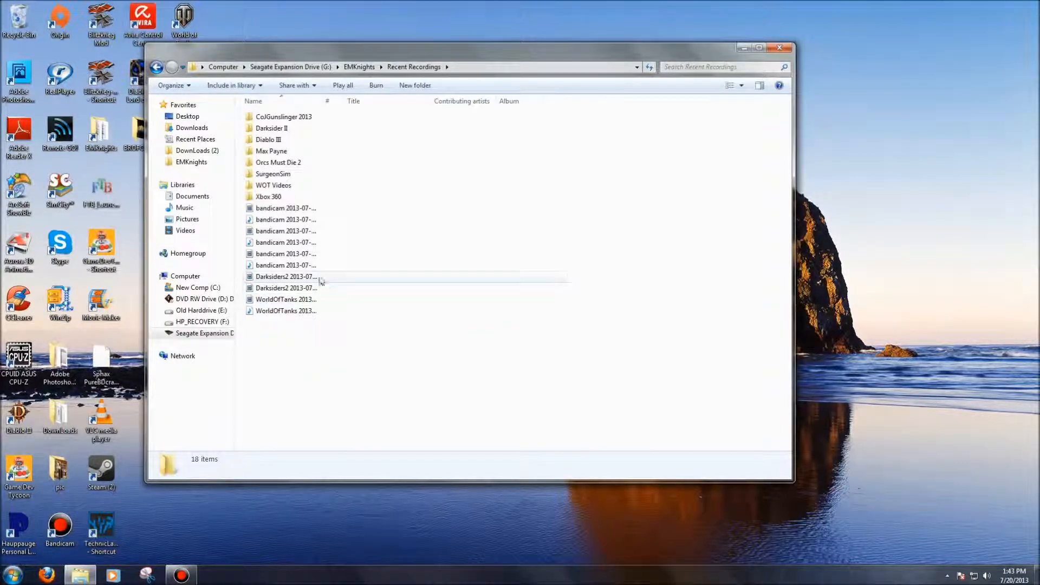
pyautogui.doubleClick(273, 130)
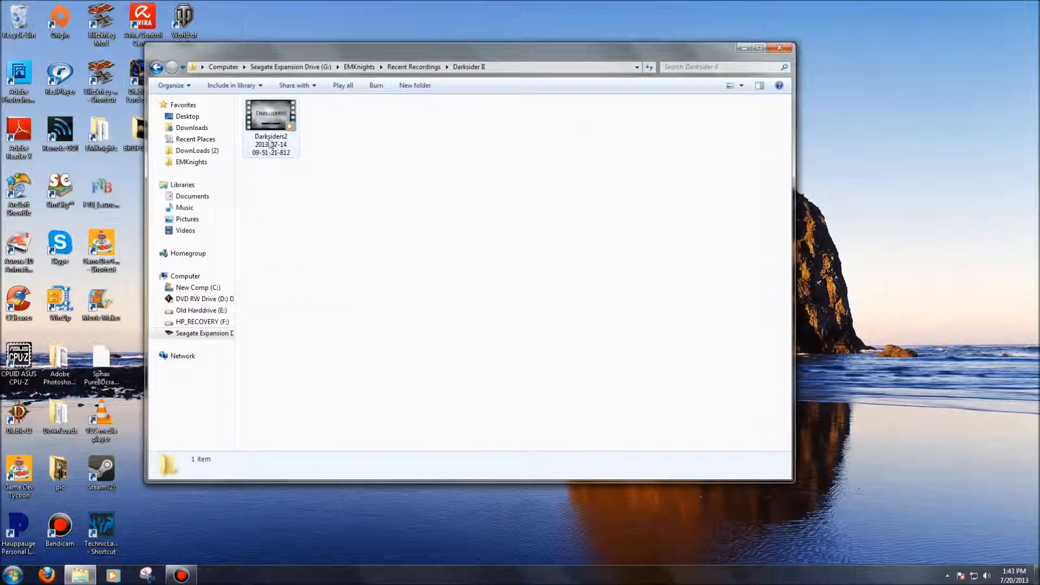
pyautogui.click(156, 67)
pyautogui.click(156, 67)
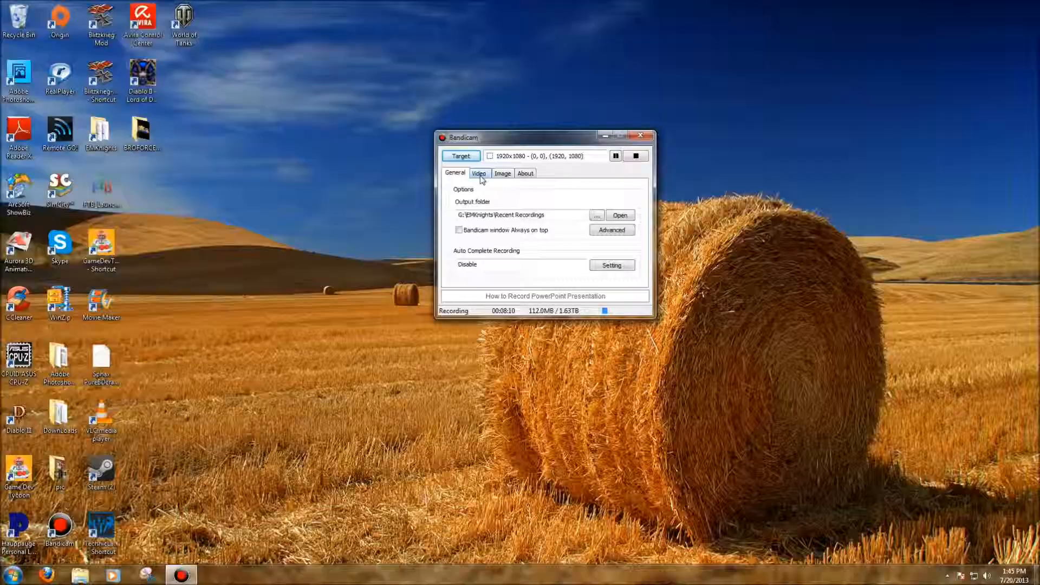
# Switch to Bandicam and examine the recording format settings for video codec and quality, audio channels and frequency
pyautogui.click(479, 174)
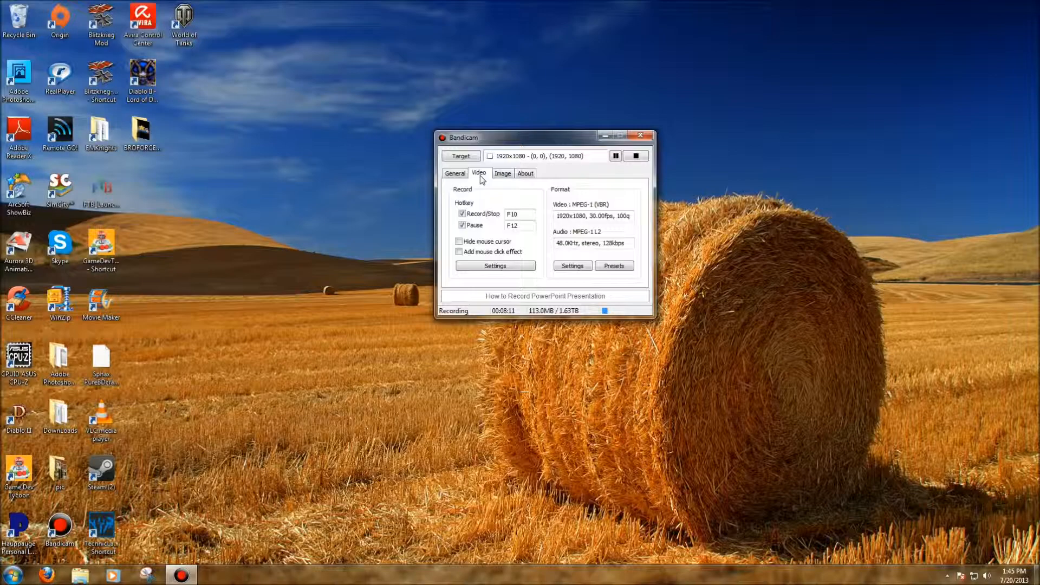
pyautogui.click(583, 269)
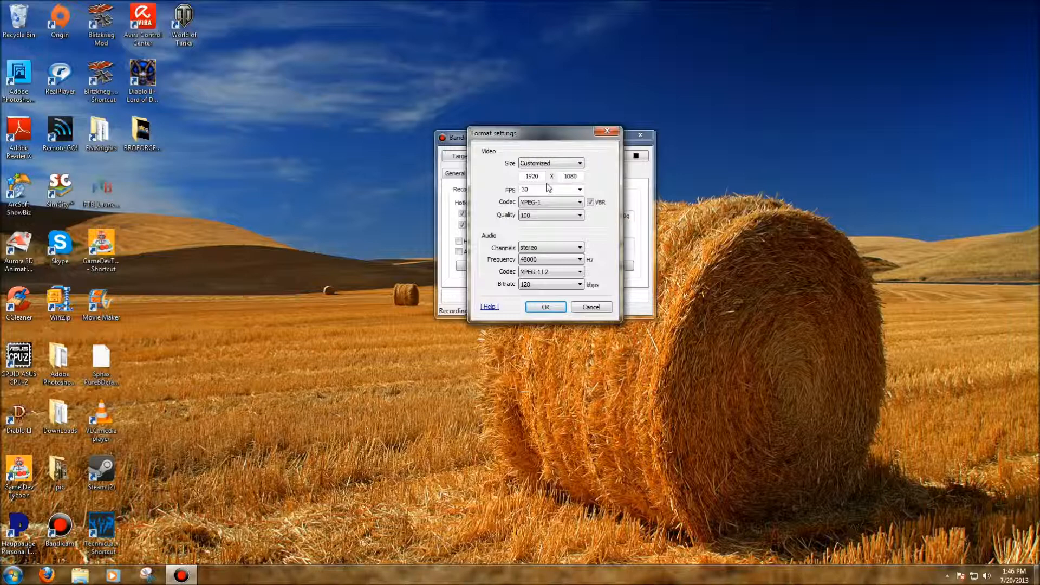
pyautogui.click(545, 201)
pyautogui.click(531, 215)
pyautogui.click(532, 249)
pyautogui.click(579, 262)
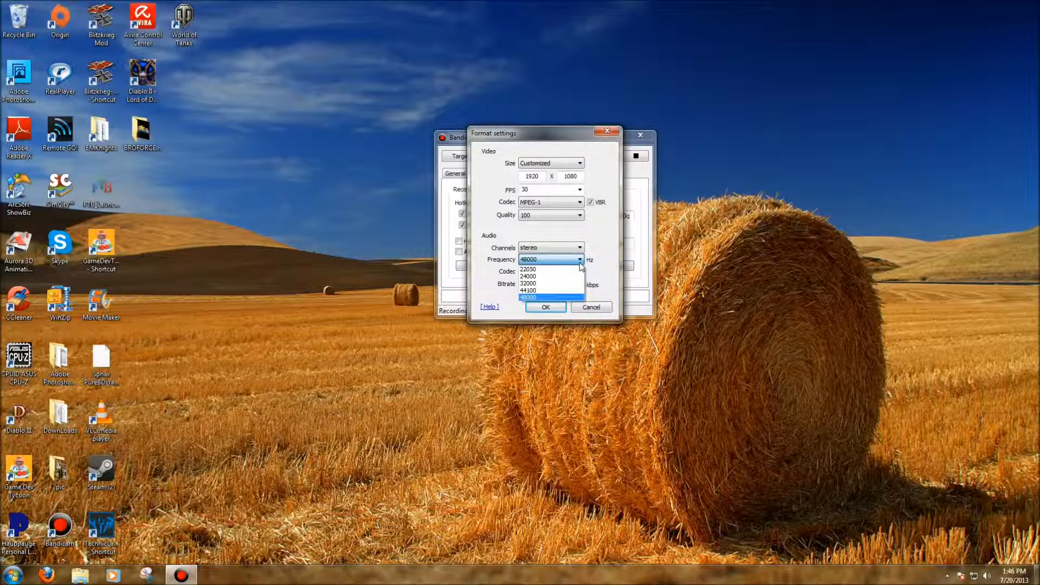
pyautogui.click(580, 262)
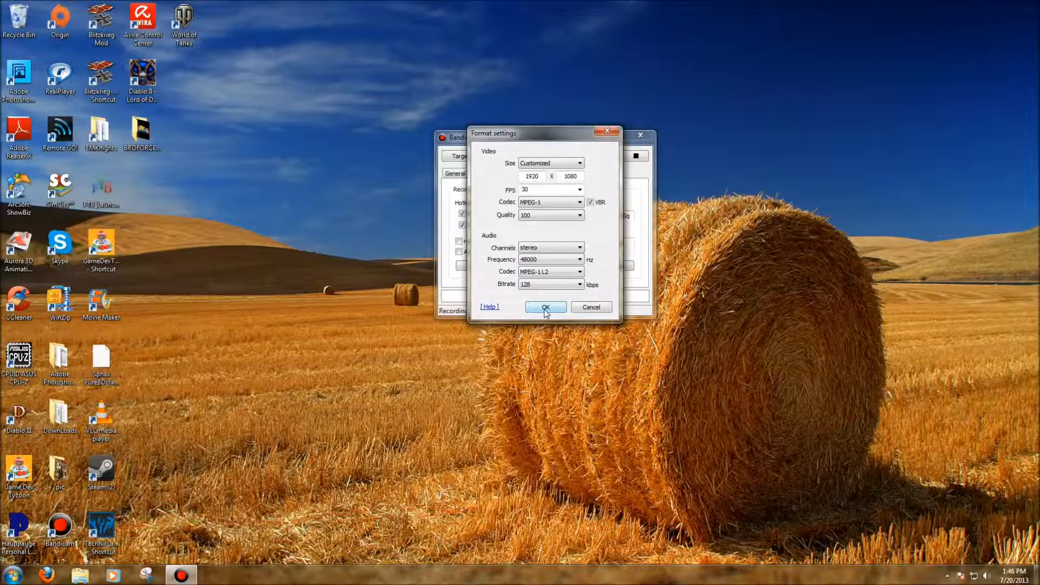
pyautogui.click(545, 308)
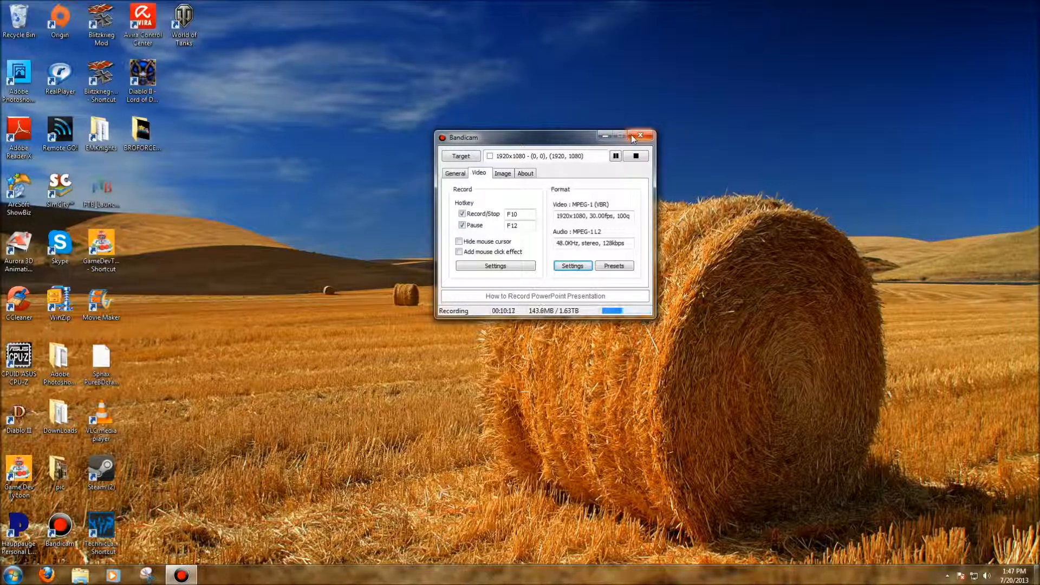
# Move the Bandicam window out of the way and launch Movie Maker from the desktop
pyautogui.moveTo(555, 140); pyautogui.dragTo(710, 91)
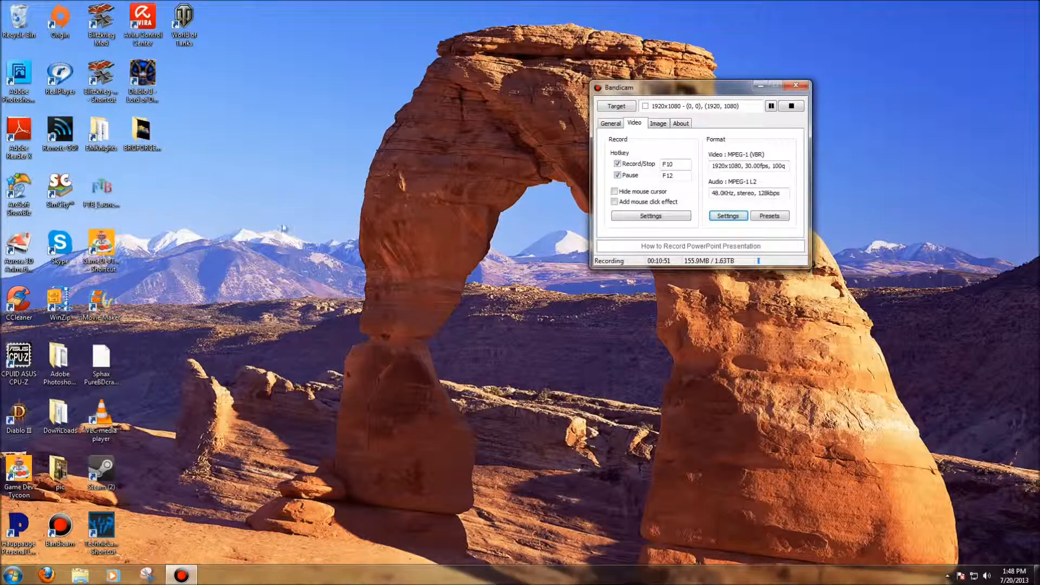
pyautogui.moveTo(664, 90); pyautogui.dragTo(742, 85)
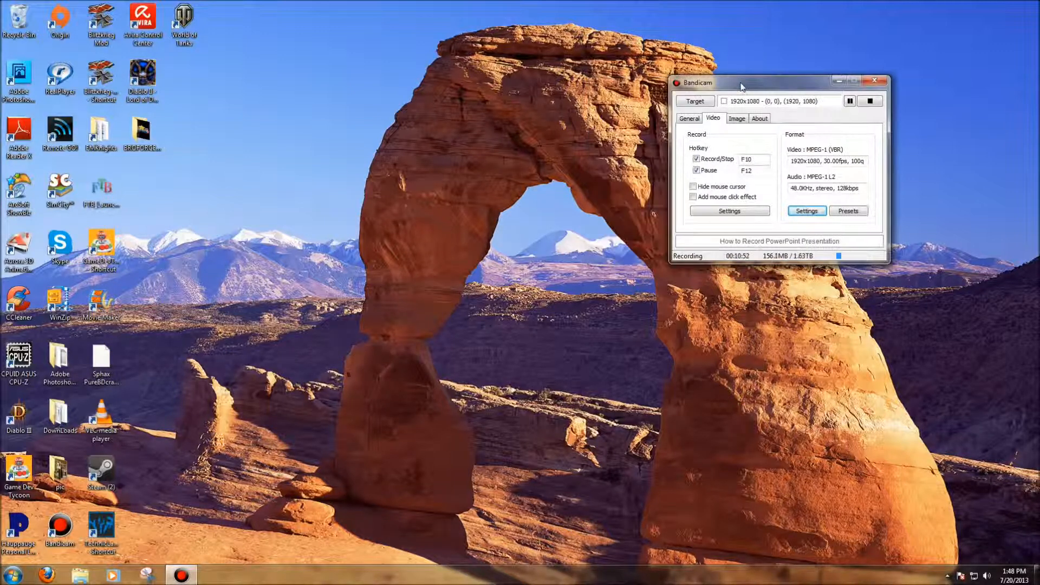
pyautogui.click(108, 307)
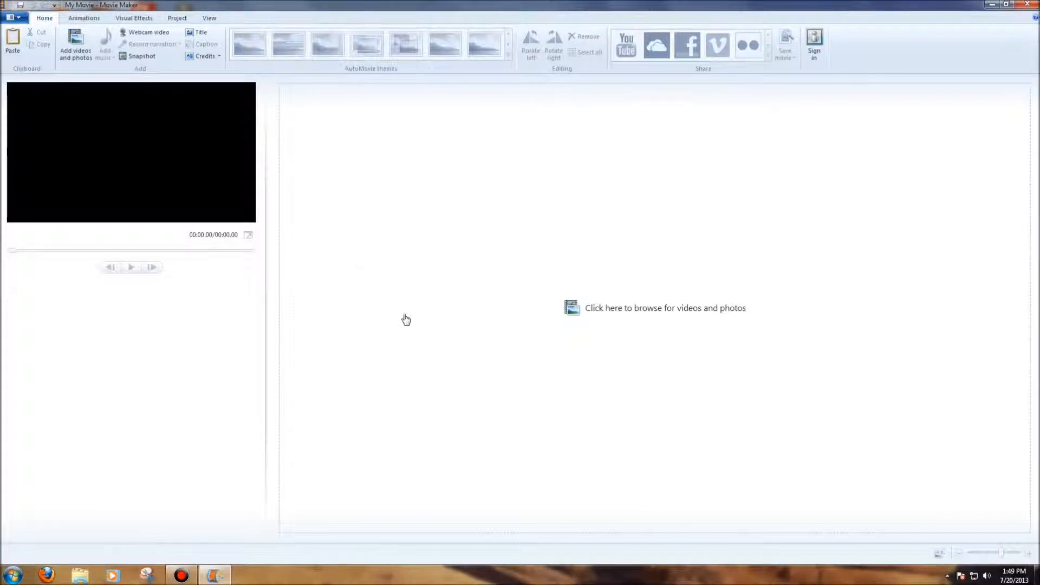
# Add the "Intro video and music" clip from the Intro Videos For youtube folder to the empty project
pyautogui.click(539, 273)
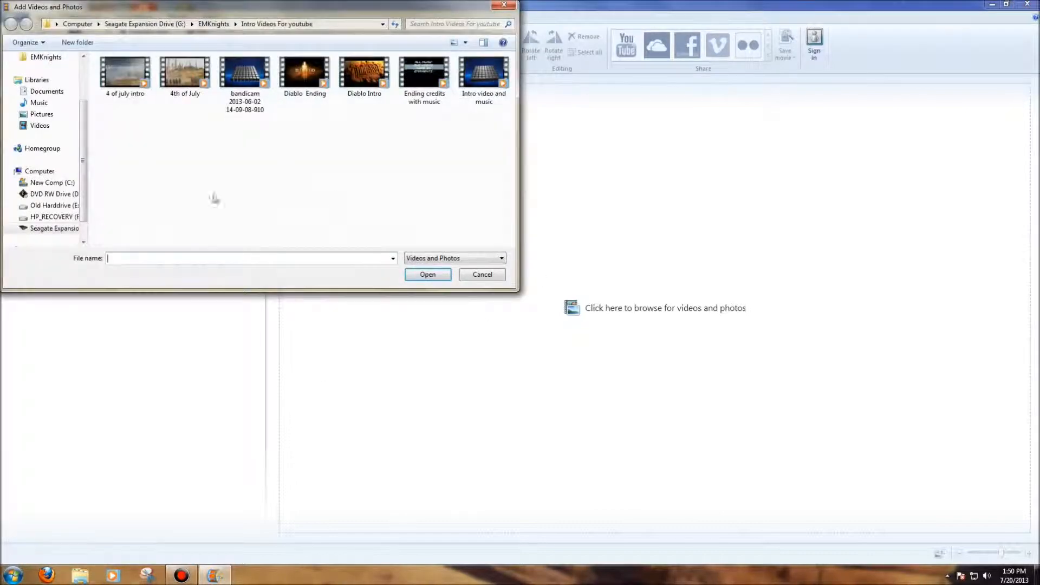
pyautogui.click(54, 59)
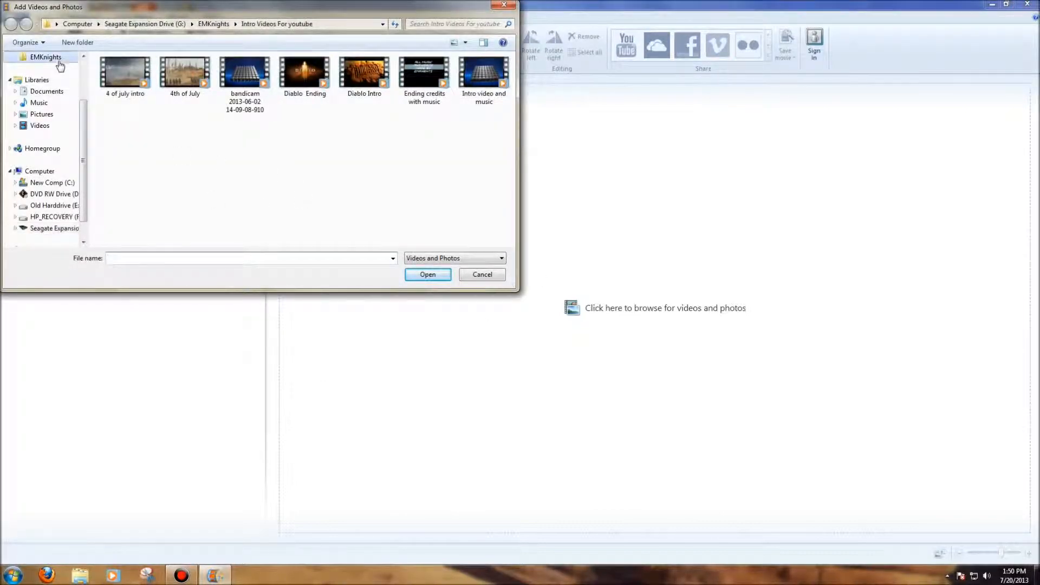
pyautogui.doubleClick(159, 86)
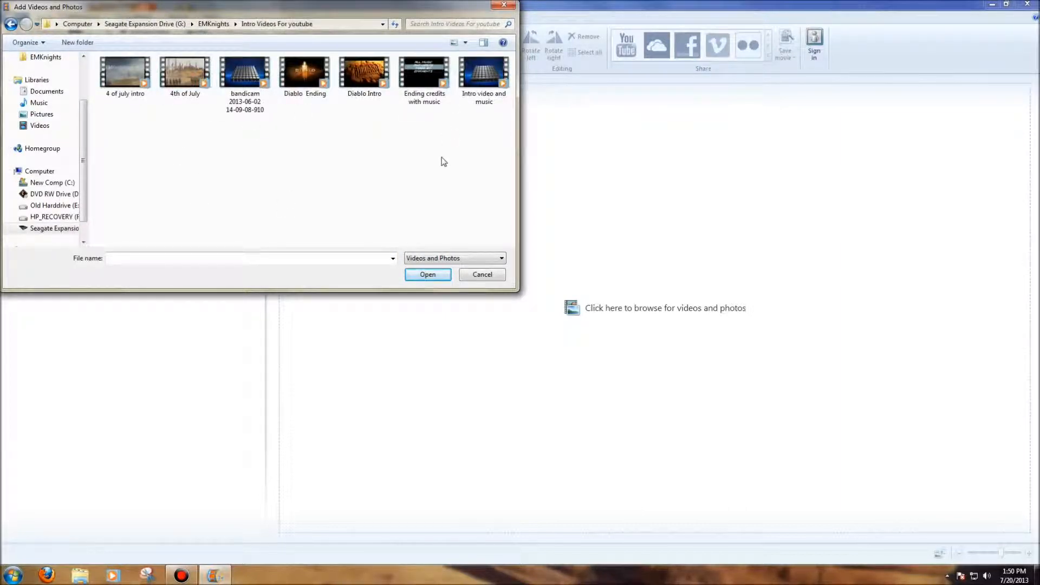
pyautogui.click(483, 92)
pyautogui.click(428, 274)
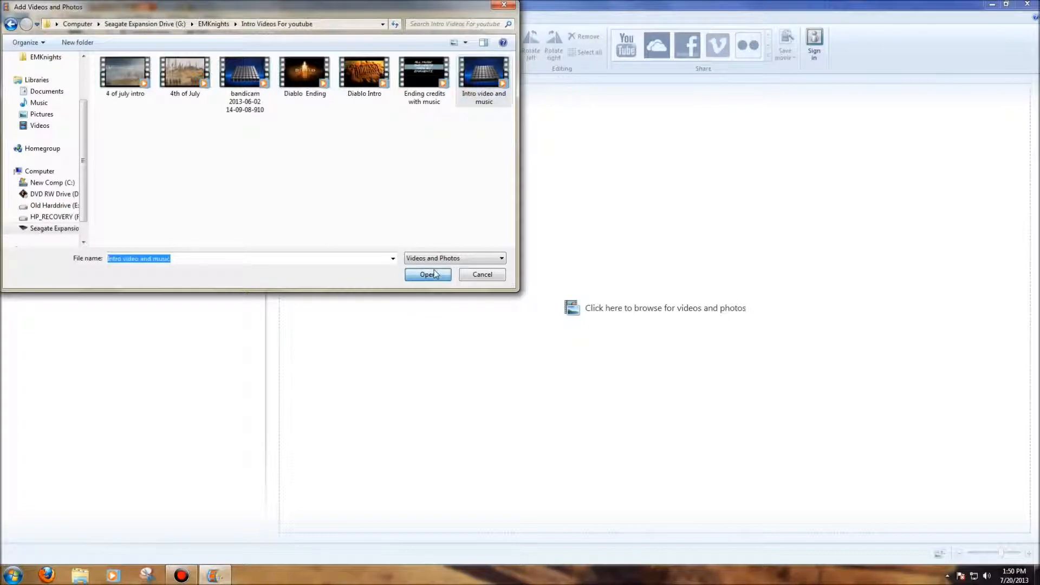
pyautogui.rightClick(471, 278)
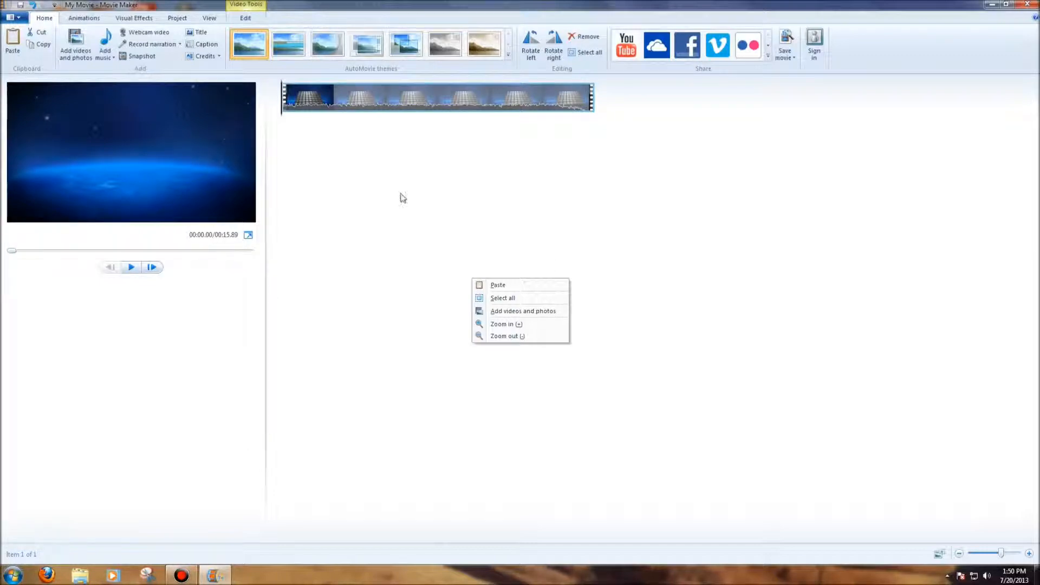
pyautogui.click(539, 311)
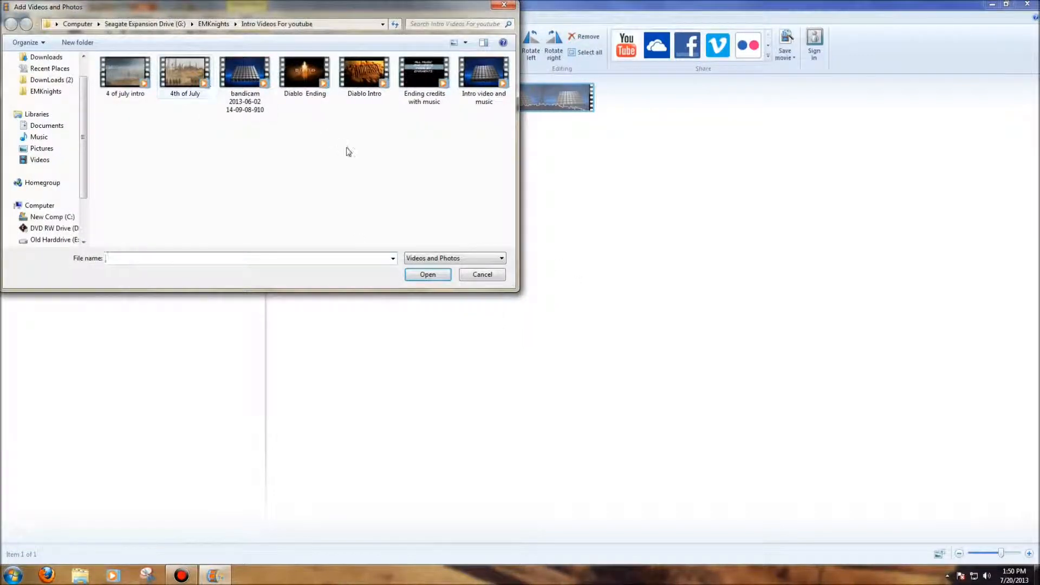
pyautogui.click(45, 91)
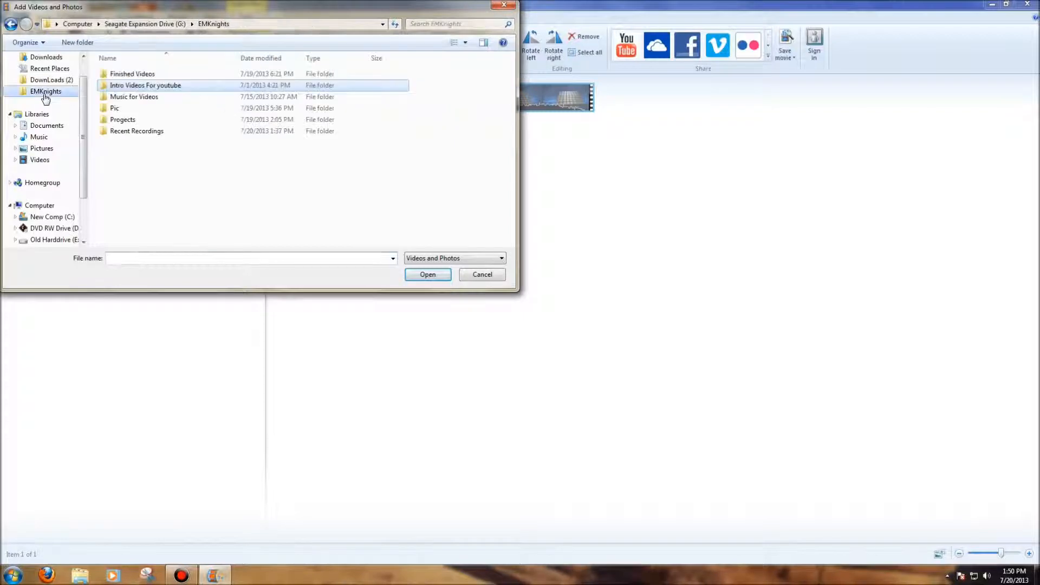
pyautogui.doubleClick(135, 131)
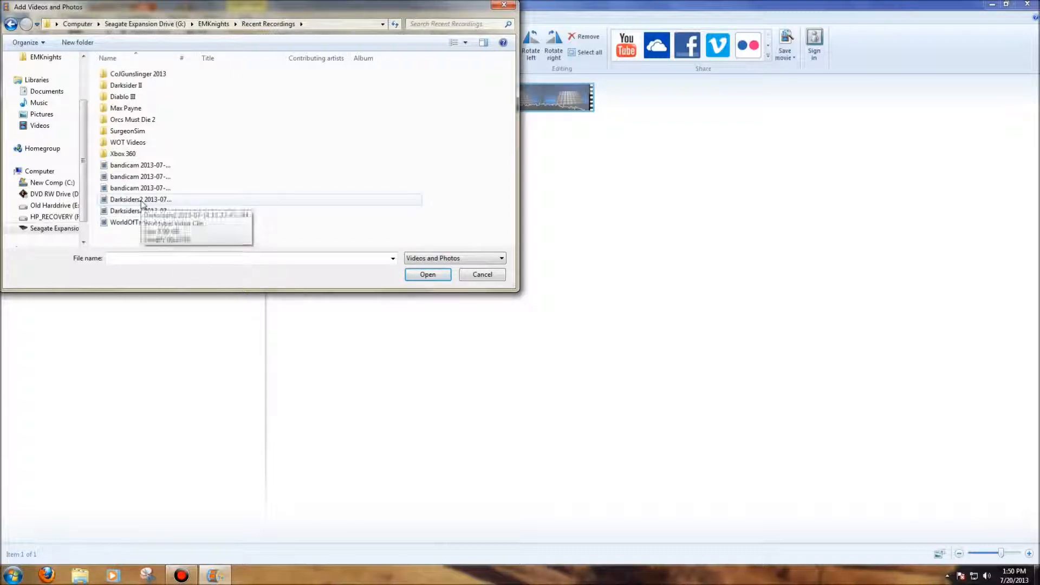
pyautogui.click(142, 200)
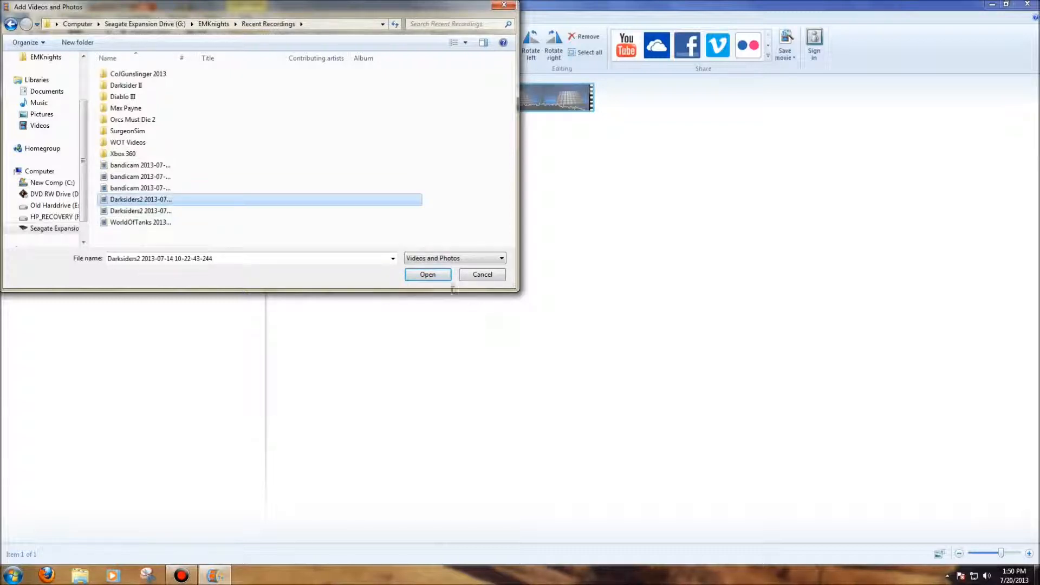
pyautogui.click(427, 274)
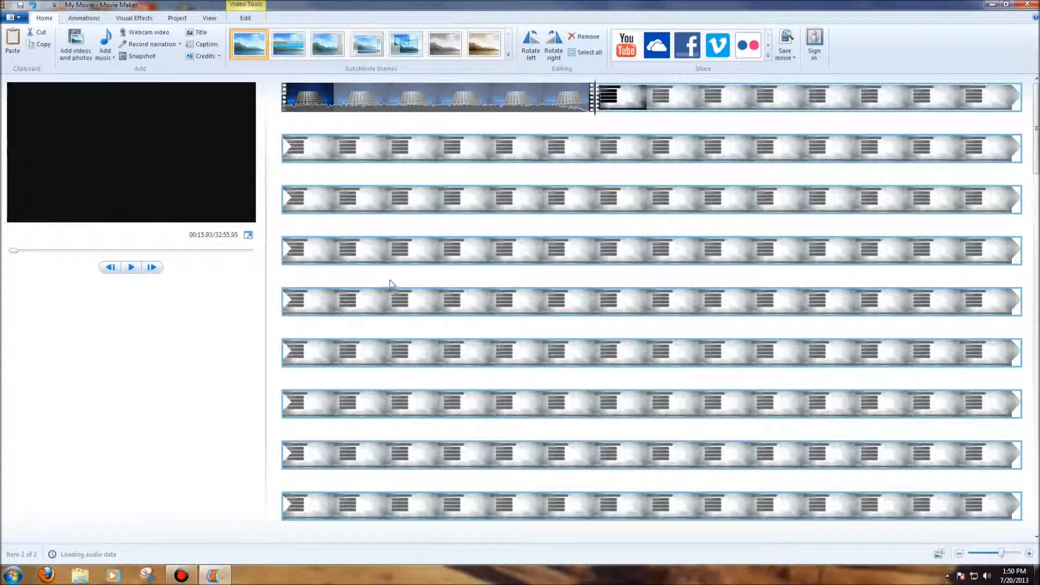
# Add the "Ending credits with music" clip from the Intro Videos For youtube folder to the end of the project
pyautogui.rightClick(417, 279)
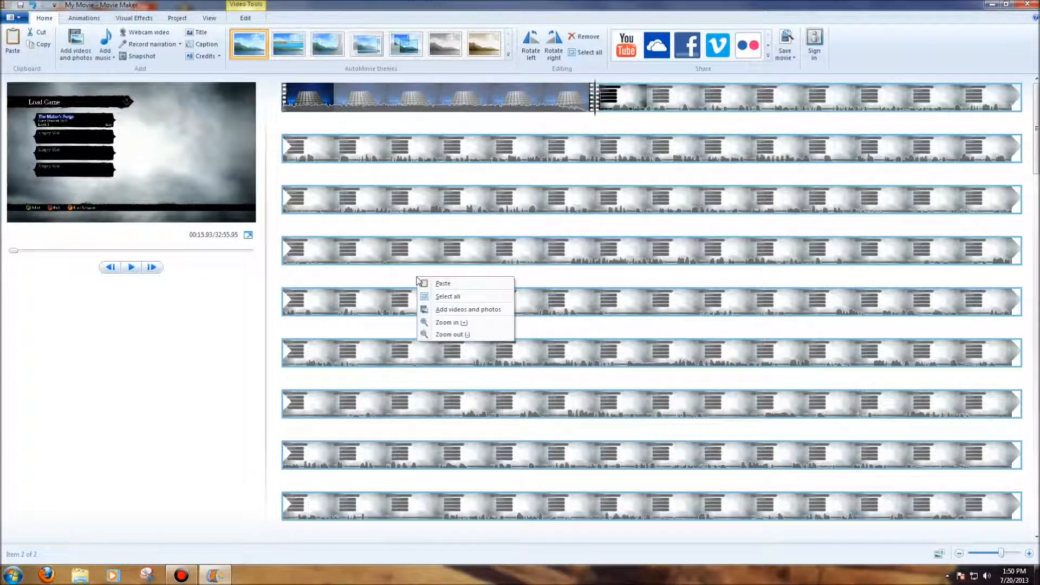
pyautogui.click(462, 312)
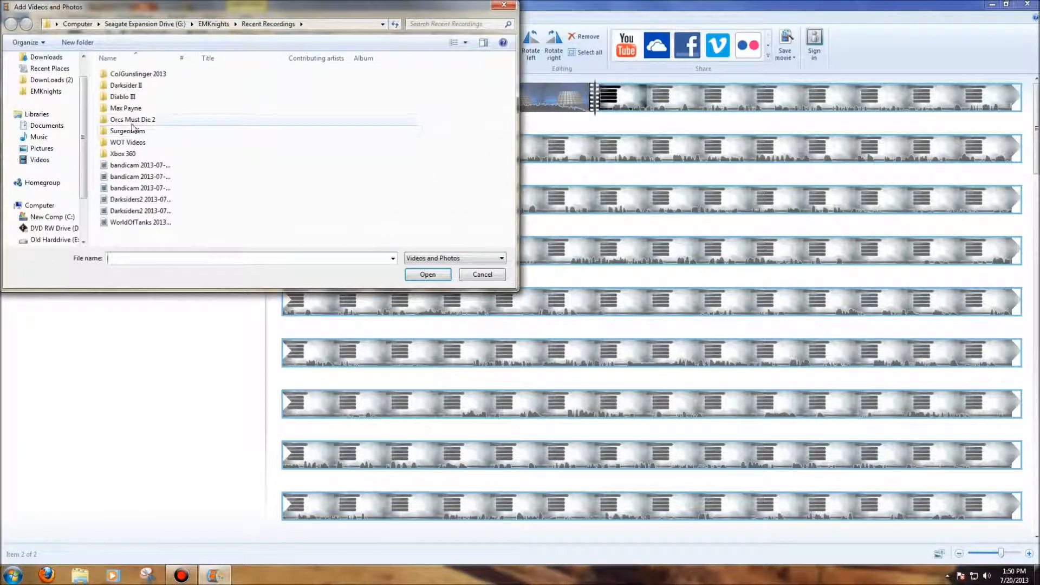
pyautogui.click(45, 91)
pyautogui.doubleClick(165, 87)
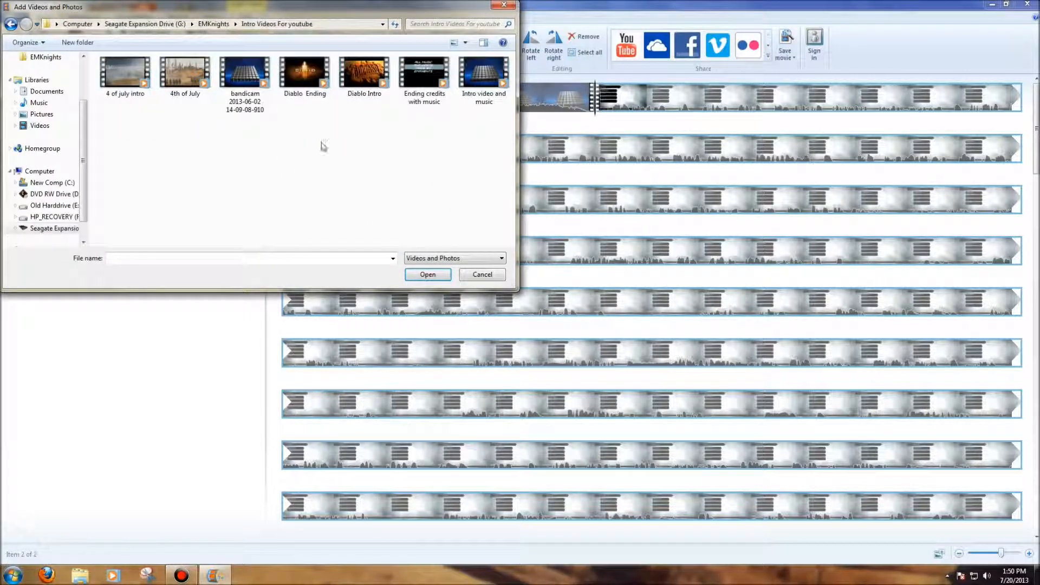
pyautogui.click(422, 74)
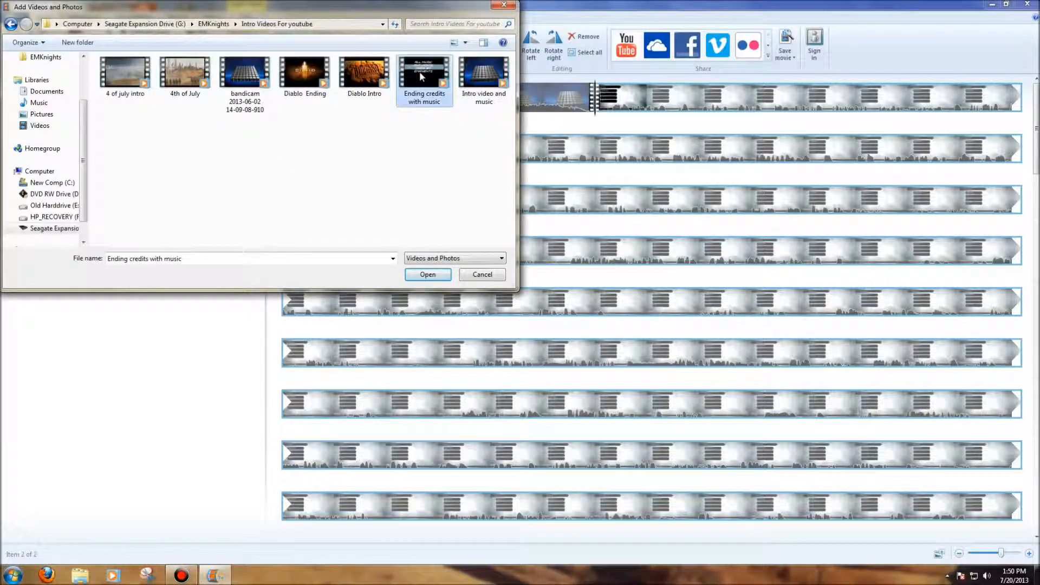
pyautogui.click(428, 275)
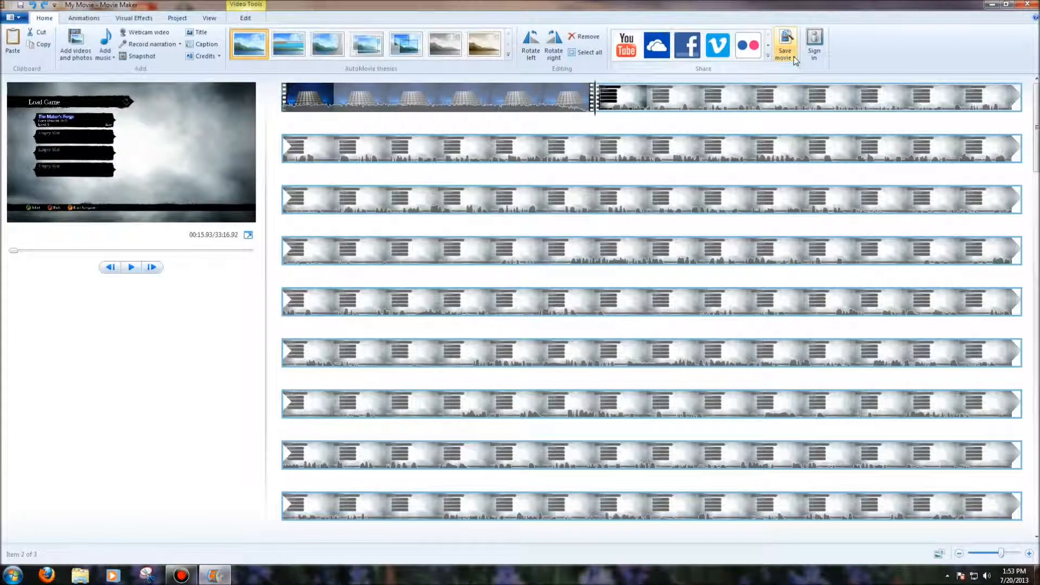
# Look through the presets for saving the movie and examine the EMKnights custom setting's size, bit rate, frame rate and audio format
pyautogui.click(795, 57)
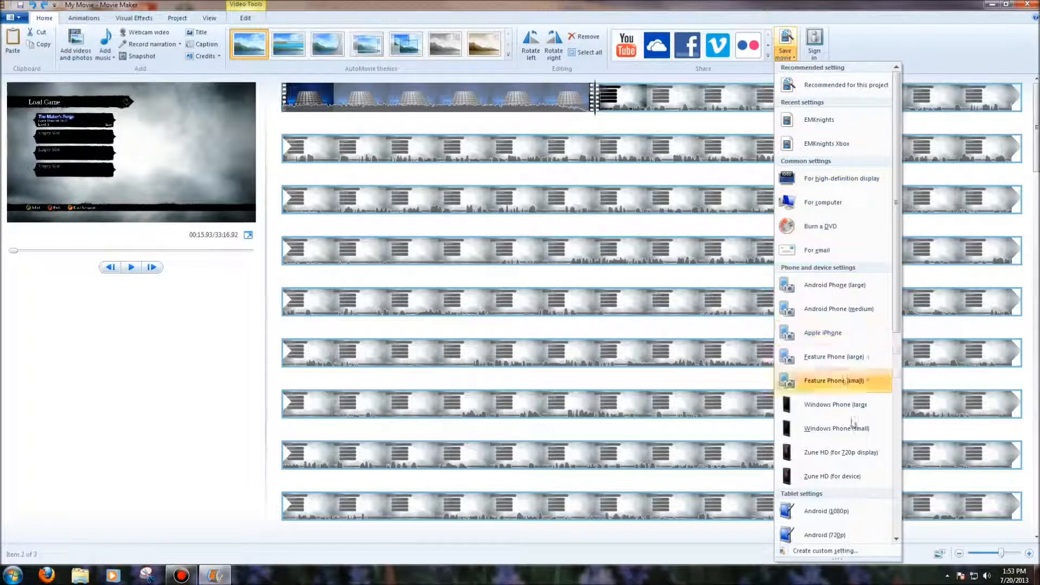
pyautogui.scroll(-5, 843, 311)
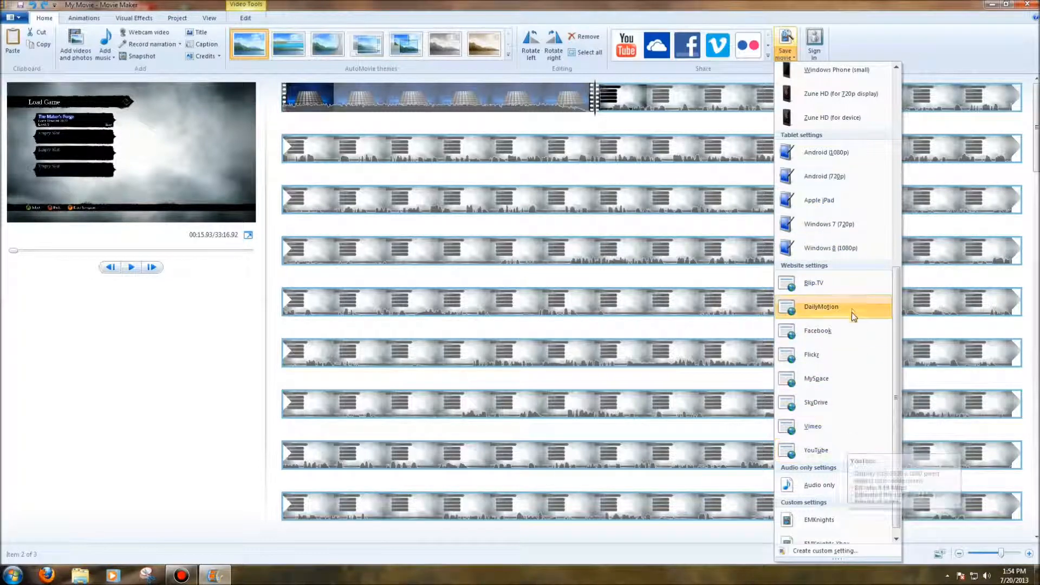
pyautogui.scroll(5, 853, 307)
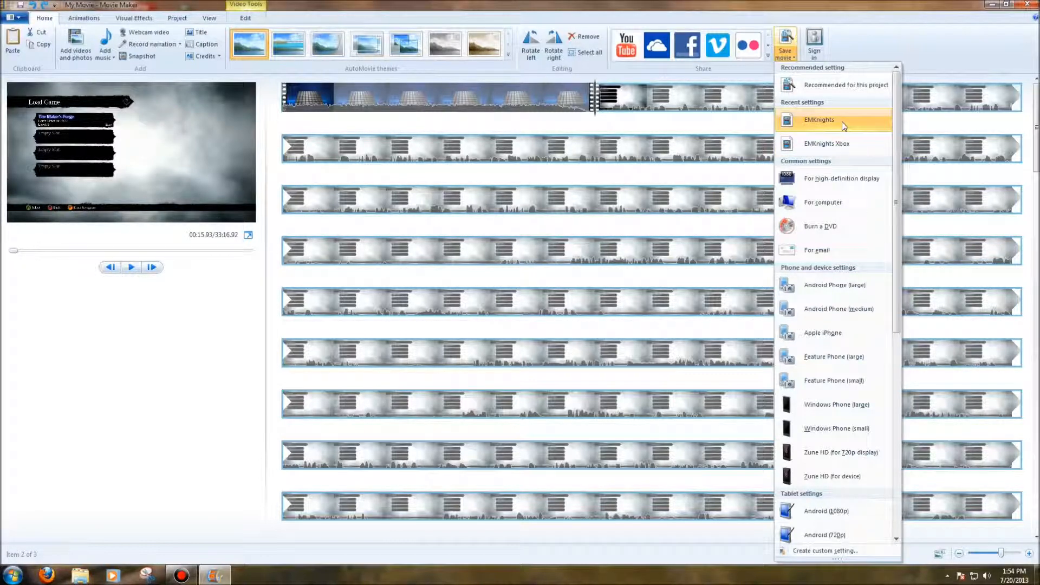
pyautogui.scroll(-6, 834, 303)
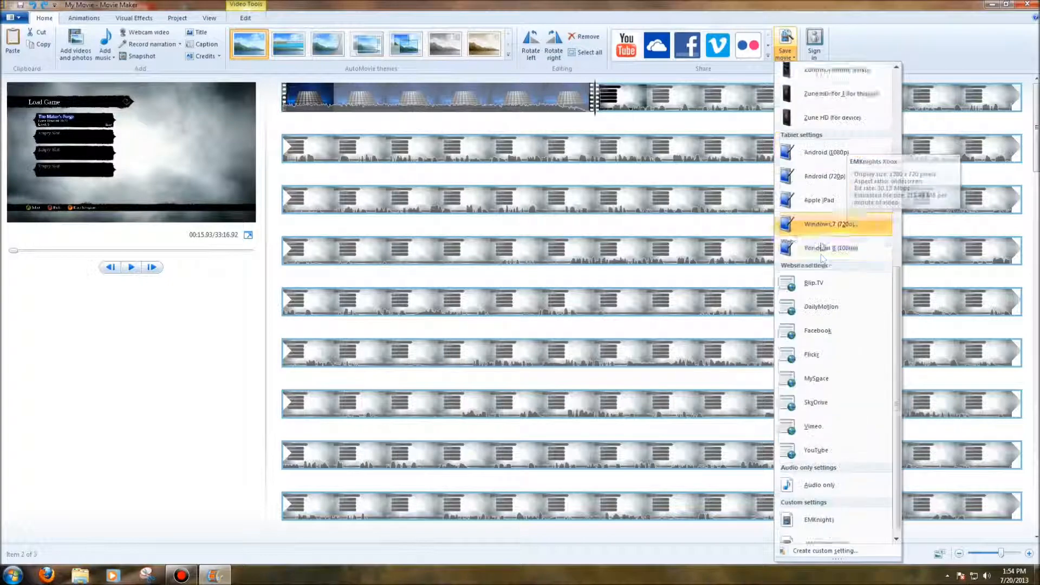
pyautogui.click(820, 551)
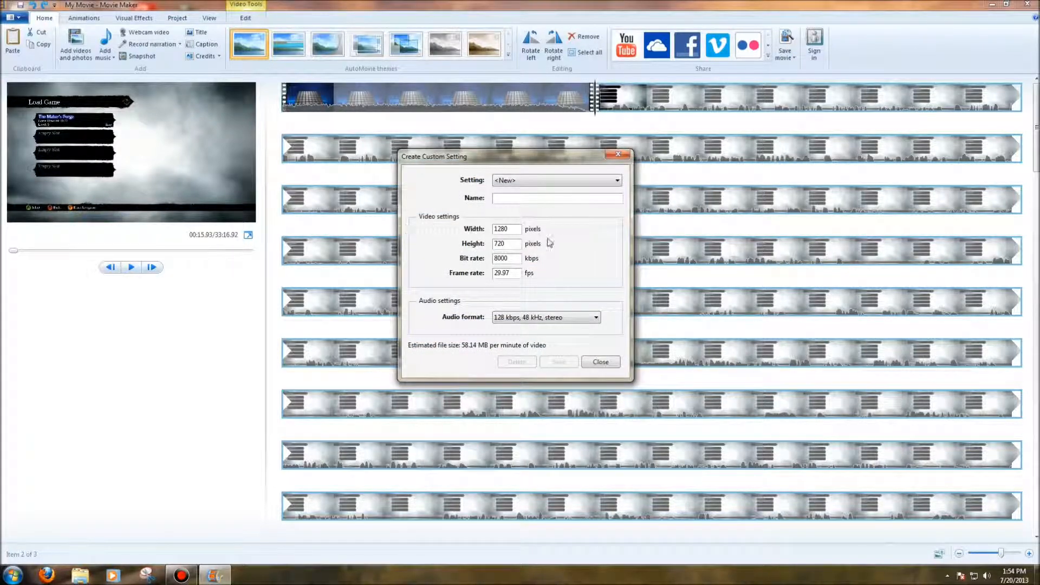
pyautogui.click(617, 181)
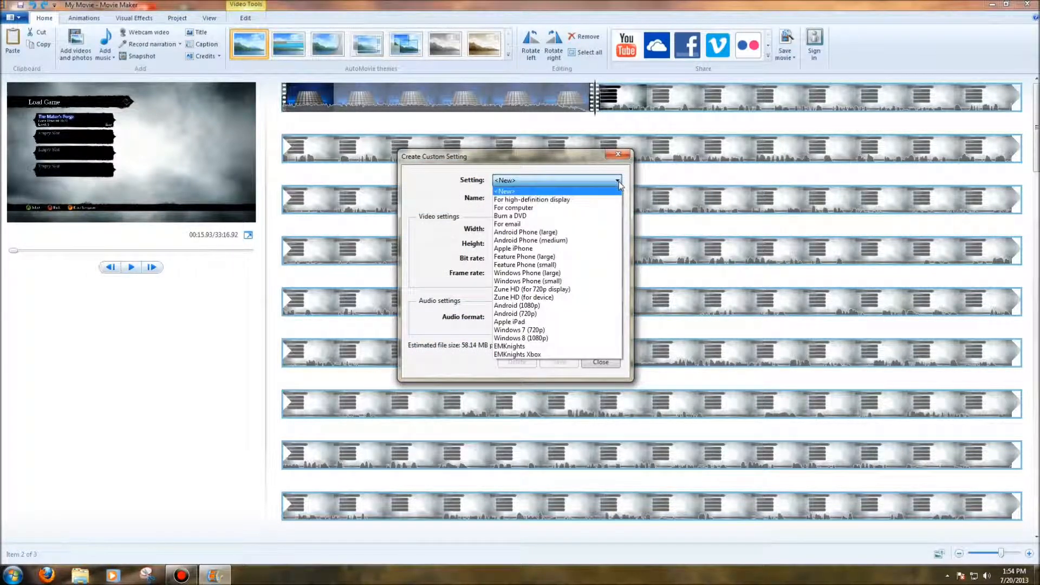
pyautogui.click(617, 181)
pyautogui.click(617, 181)
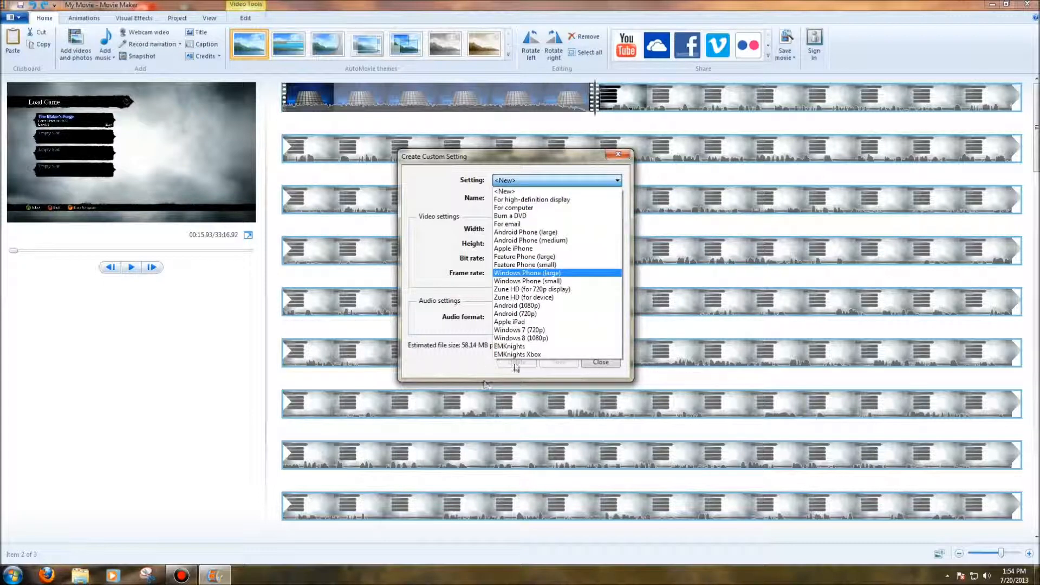
pyautogui.click(520, 350)
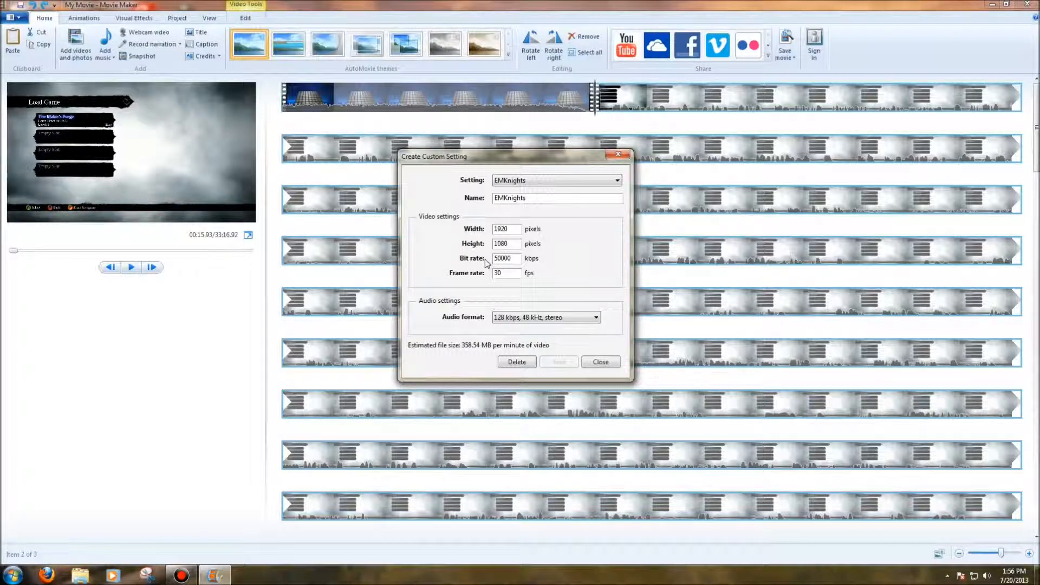
# Examine the video and audio values of the EMKnights Xbox custom setting, and close the custom settings
pyautogui.click(617, 181)
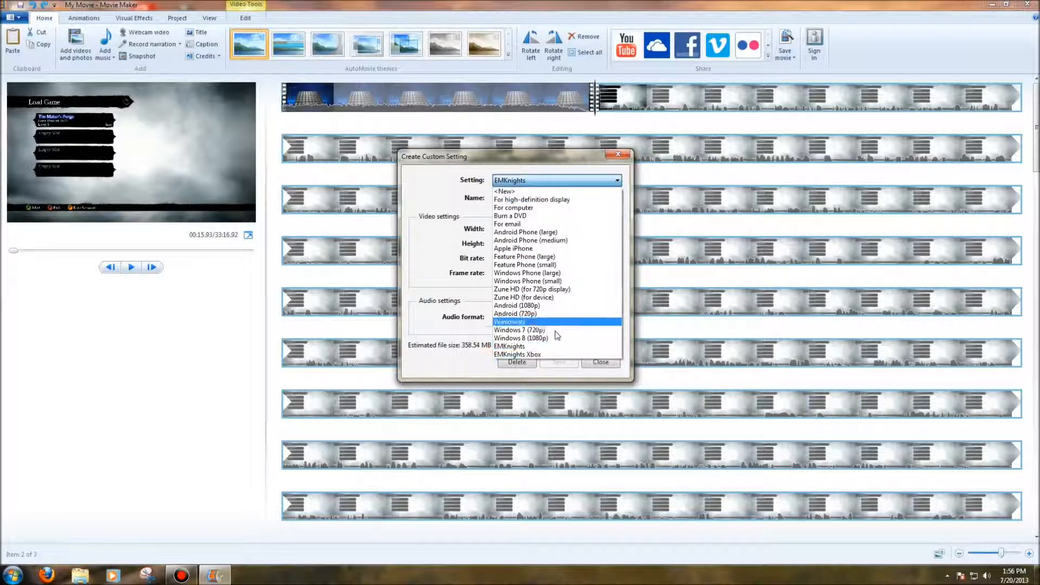
pyautogui.click(546, 354)
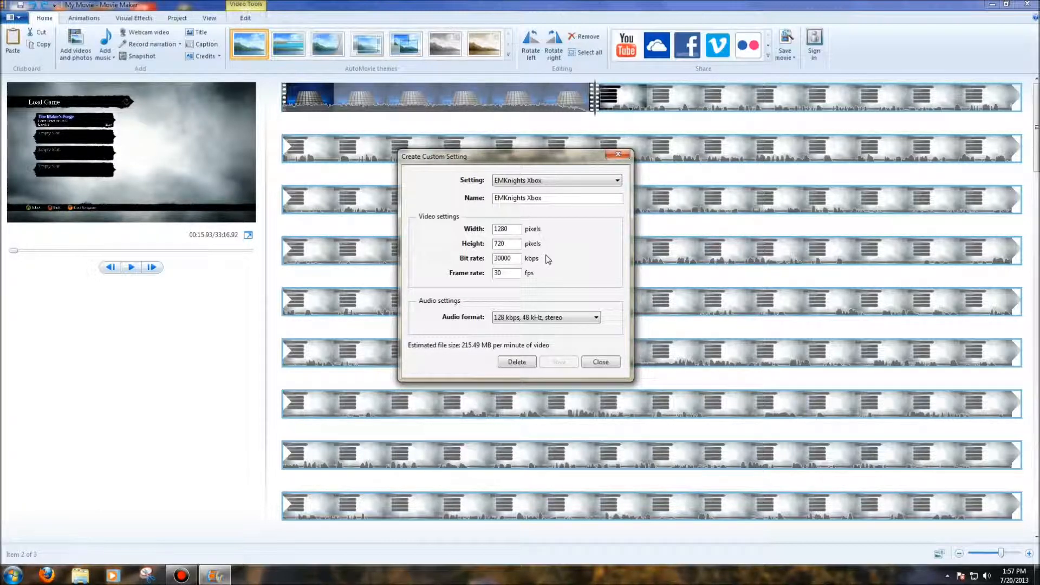
pyautogui.click(619, 157)
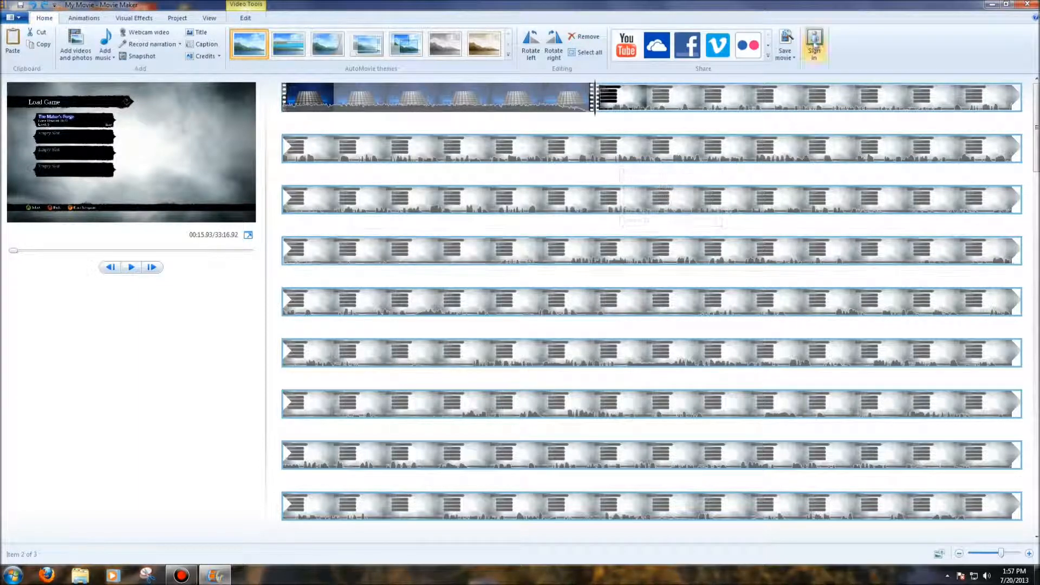
# Start saving the movie with the EMKnights setting as an MPEG-4/H.264 Video File, and cancel the save
pyautogui.click(794, 58)
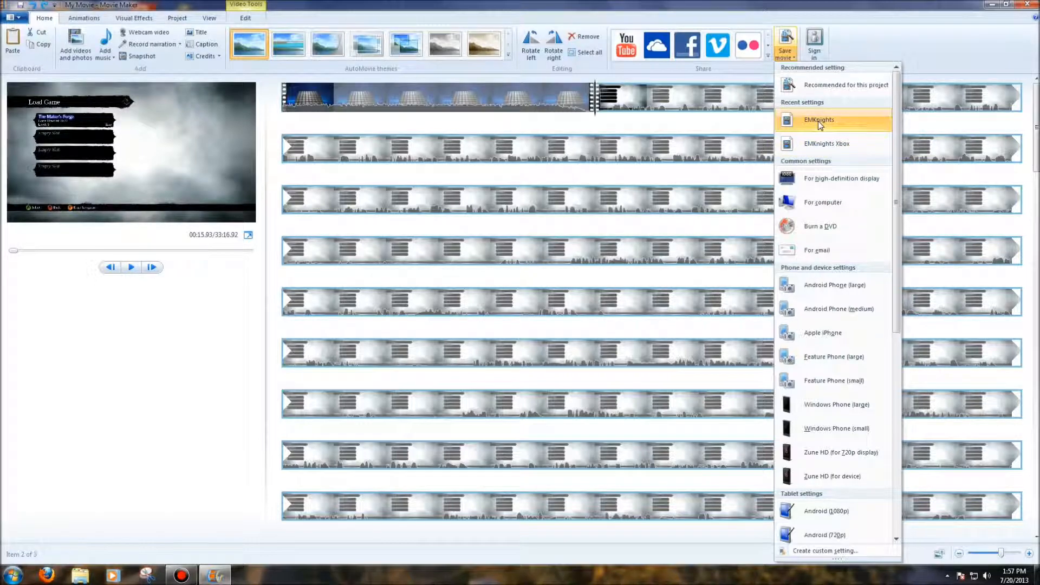
pyautogui.scroll(-5, 821, 119)
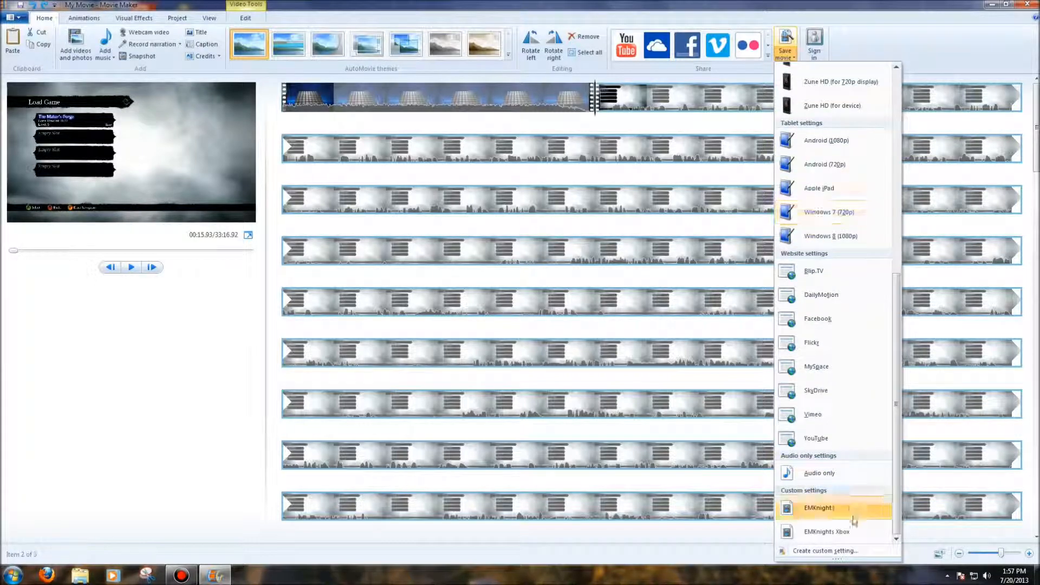
pyautogui.scroll(5, 829, 390)
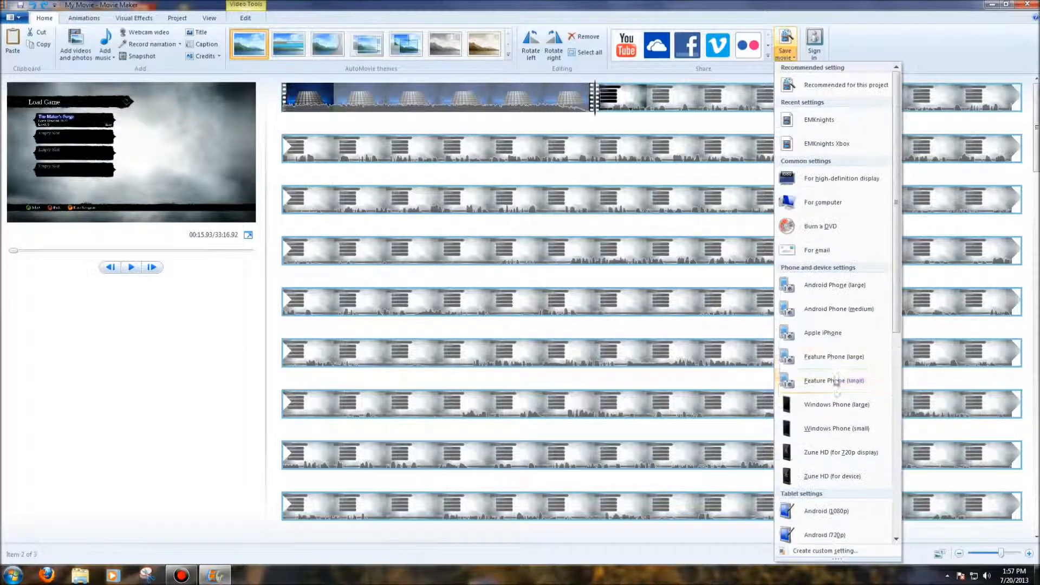
pyautogui.click(819, 129)
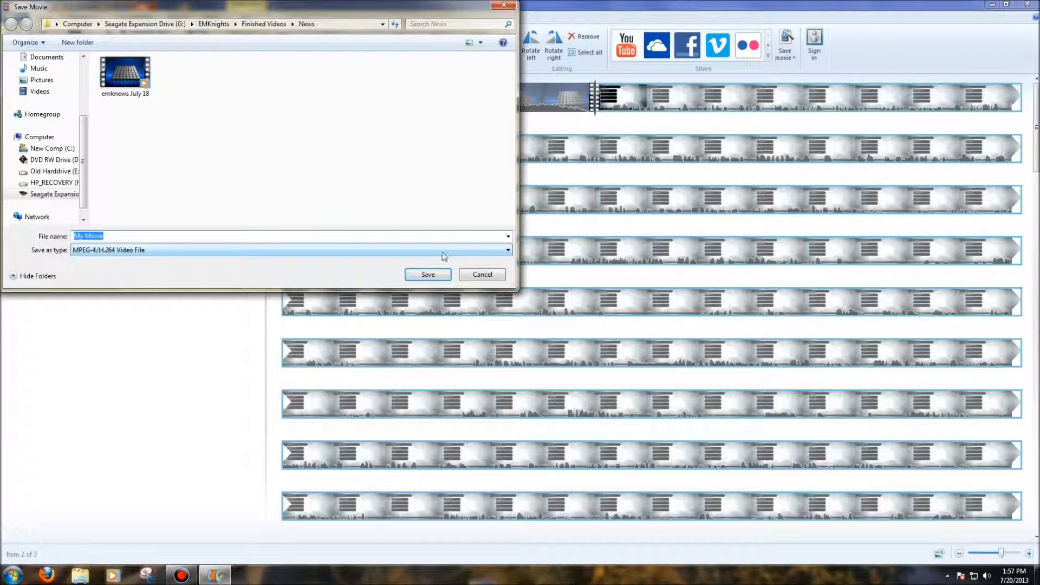
pyautogui.click(509, 252)
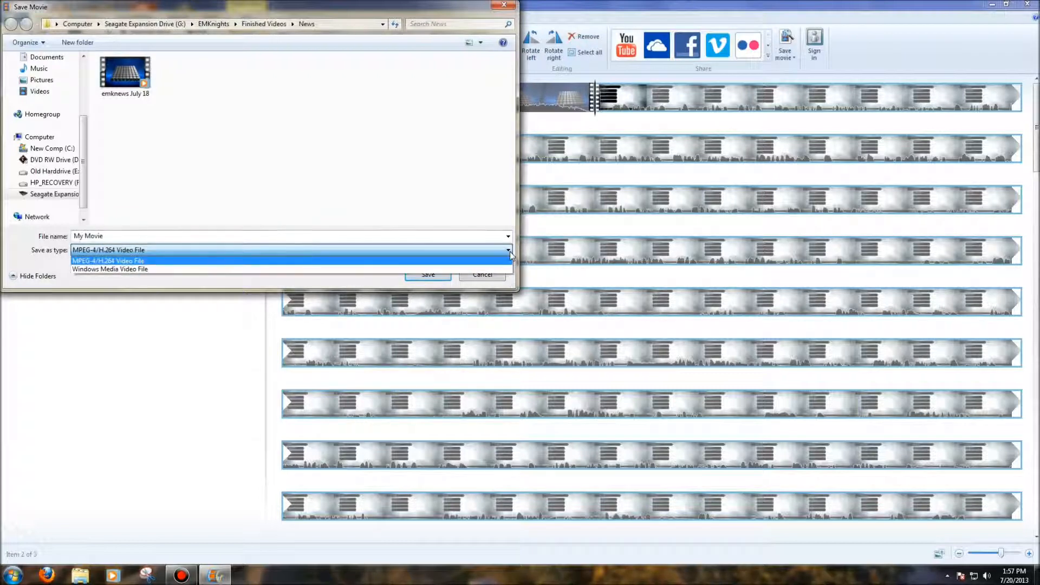
pyautogui.click(91, 263)
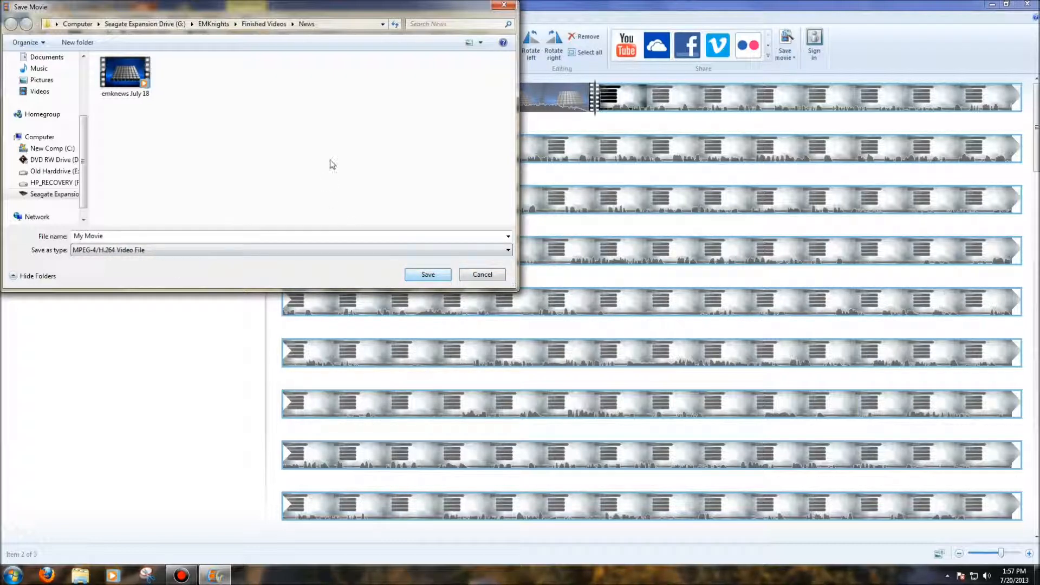
pyautogui.click(504, 4)
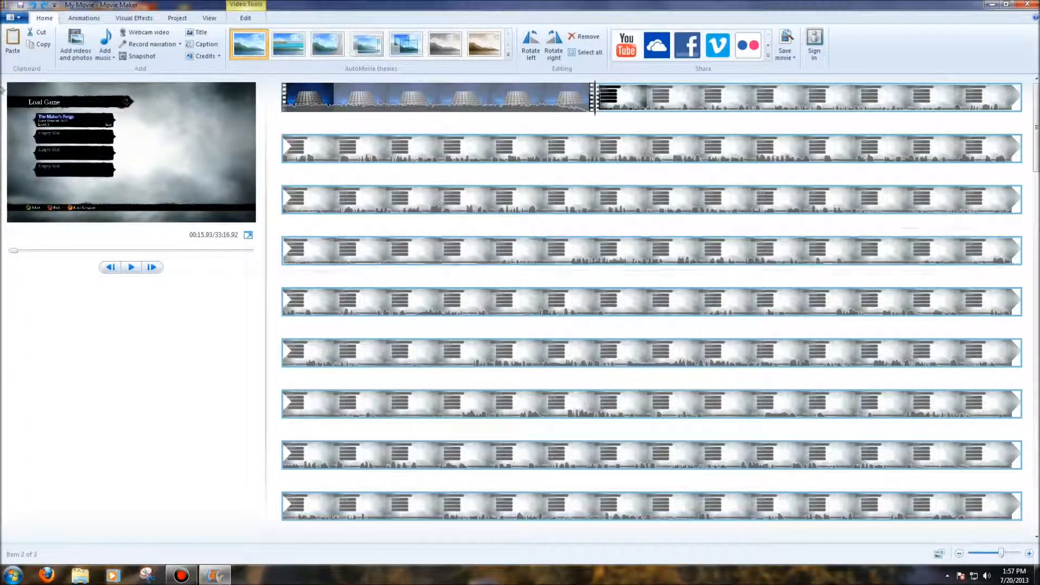
# Close Movie Maker without saving the project, and open the YouTube upload page in Firefox
pyautogui.click(1031, 4)
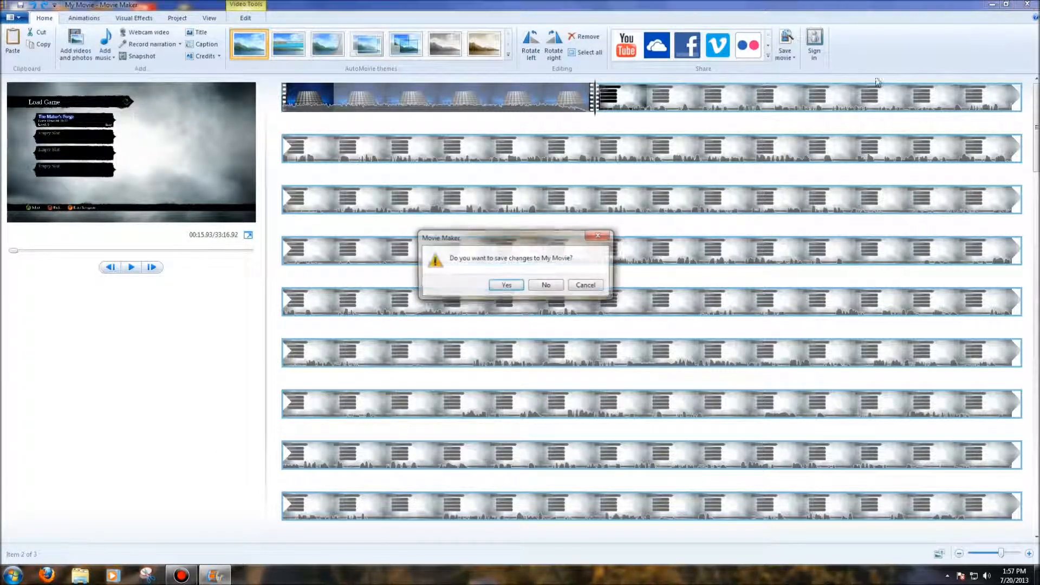
pyautogui.click(544, 287)
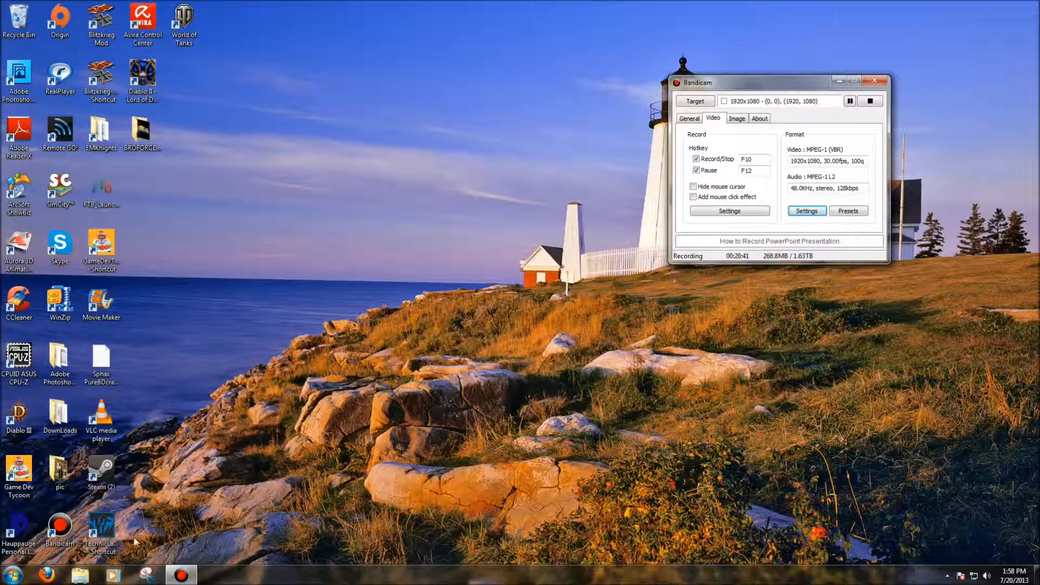
pyautogui.click(52, 573)
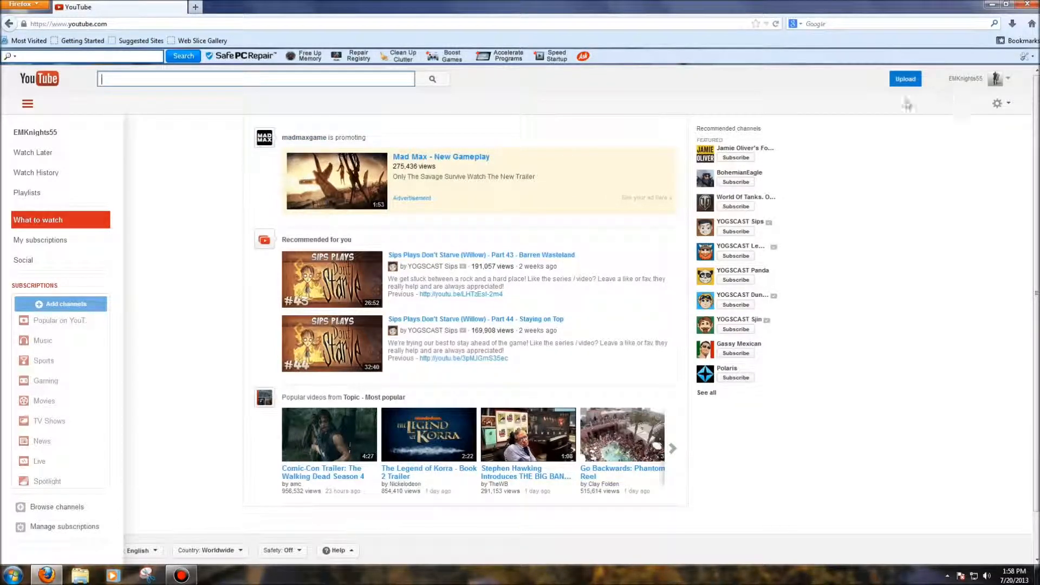
pyautogui.click(905, 79)
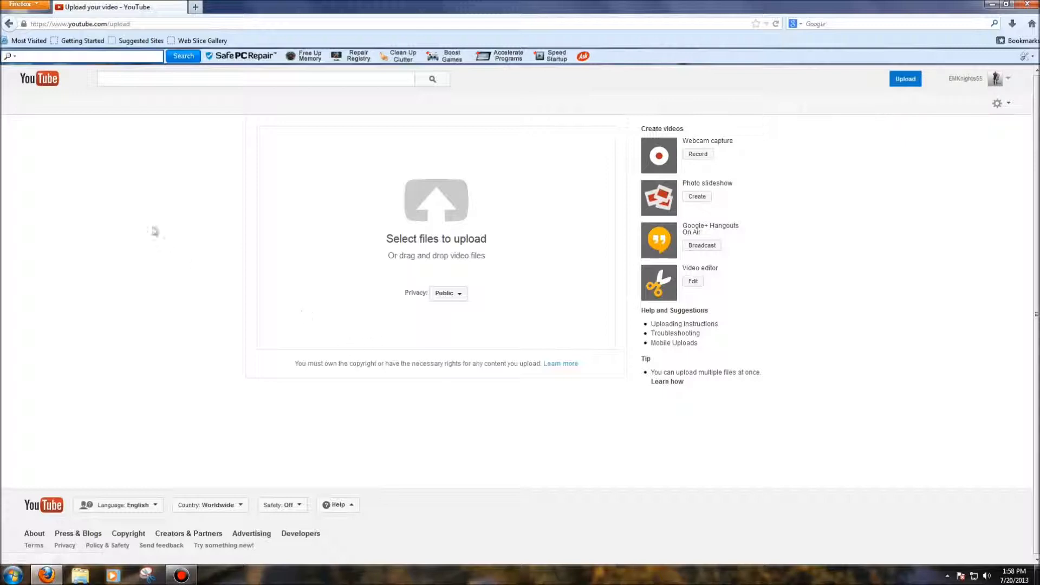
# Select "Diablo III Ep.1 Part 2" from the Diablo III folder in Finished Videos for upload, and dismiss the file selection
pyautogui.click(438, 233)
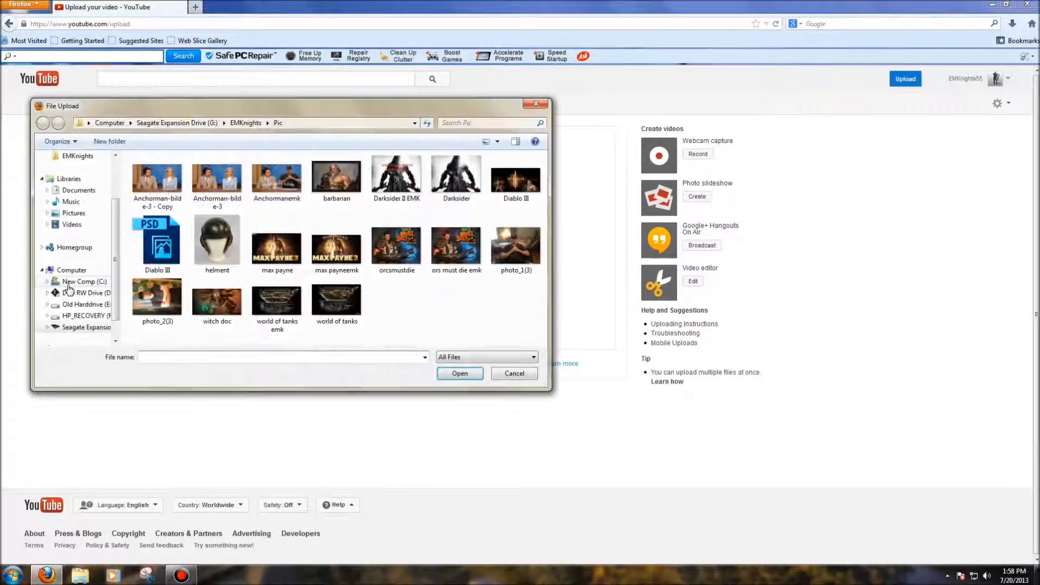
pyautogui.click(86, 158)
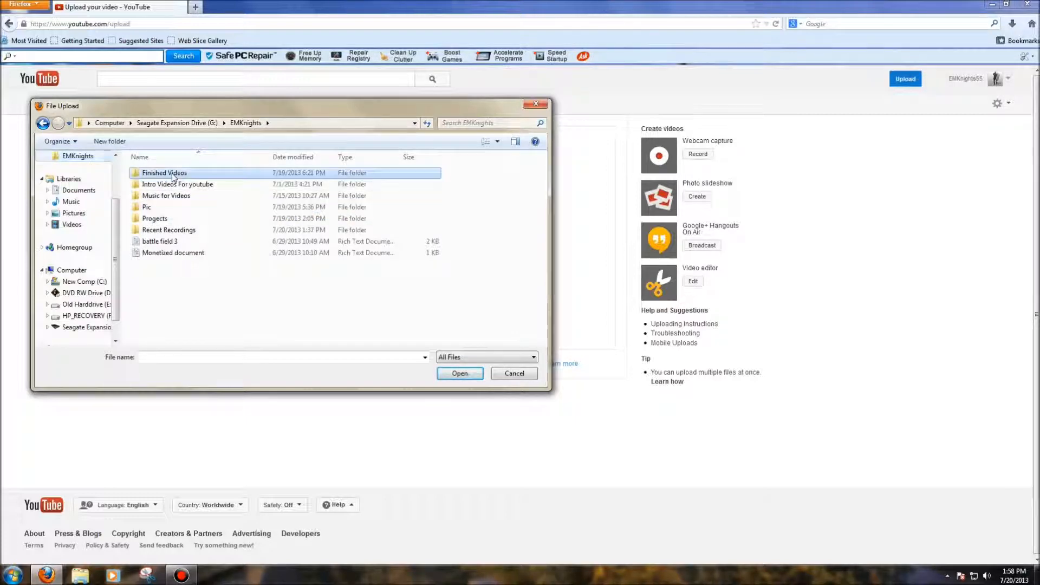
pyautogui.doubleClick(172, 172)
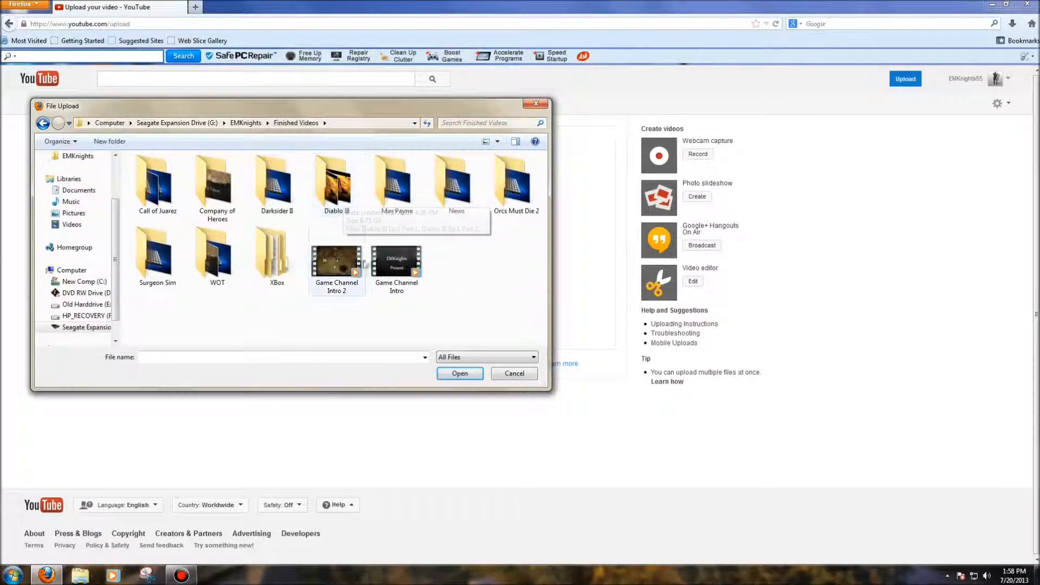
pyautogui.doubleClick(336, 184)
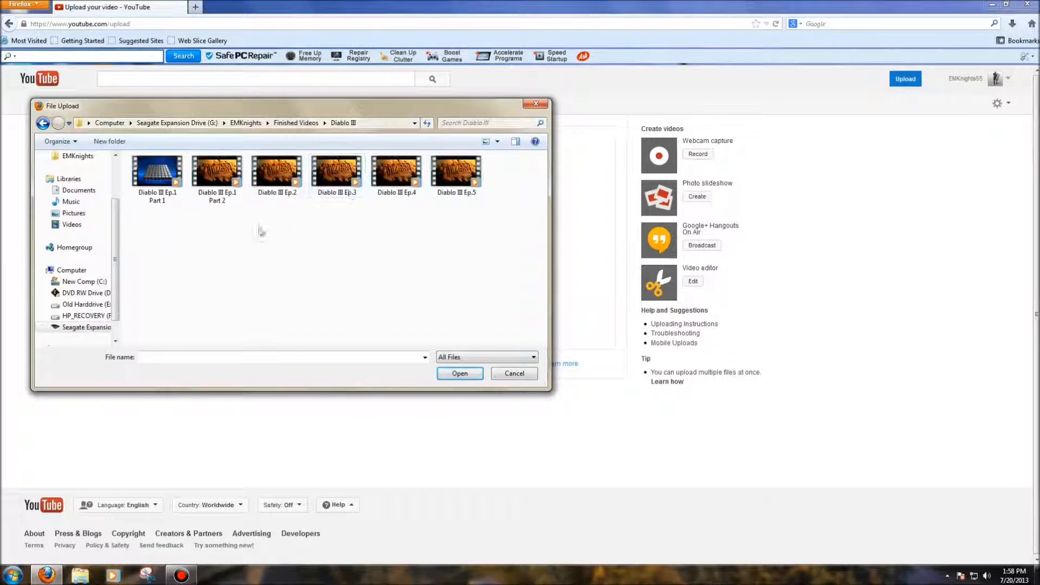
pyautogui.click(229, 179)
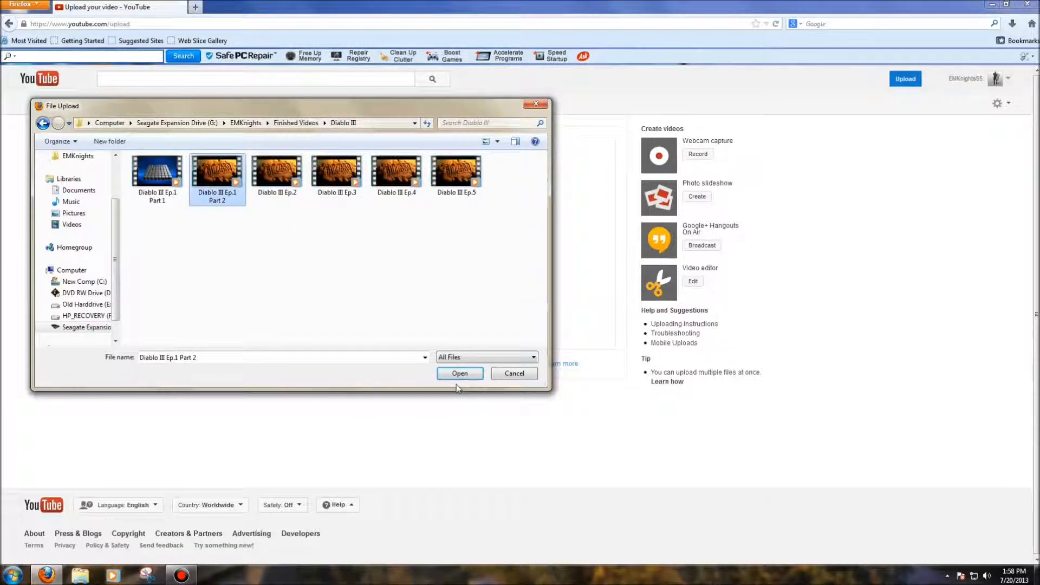
pyautogui.click(535, 103)
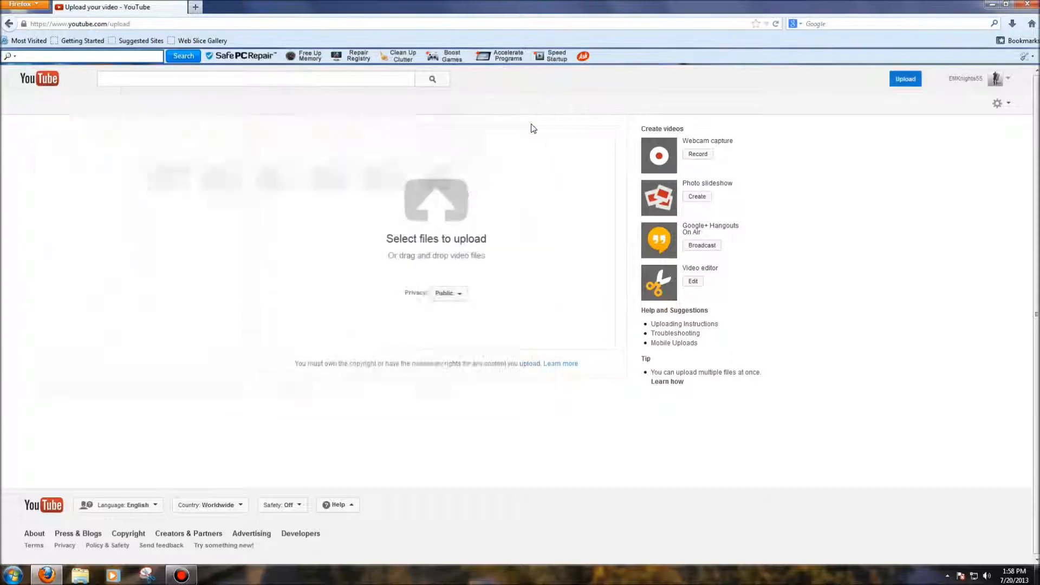
# Open the YouTube account's Video Manager
pyautogui.click(1011, 84)
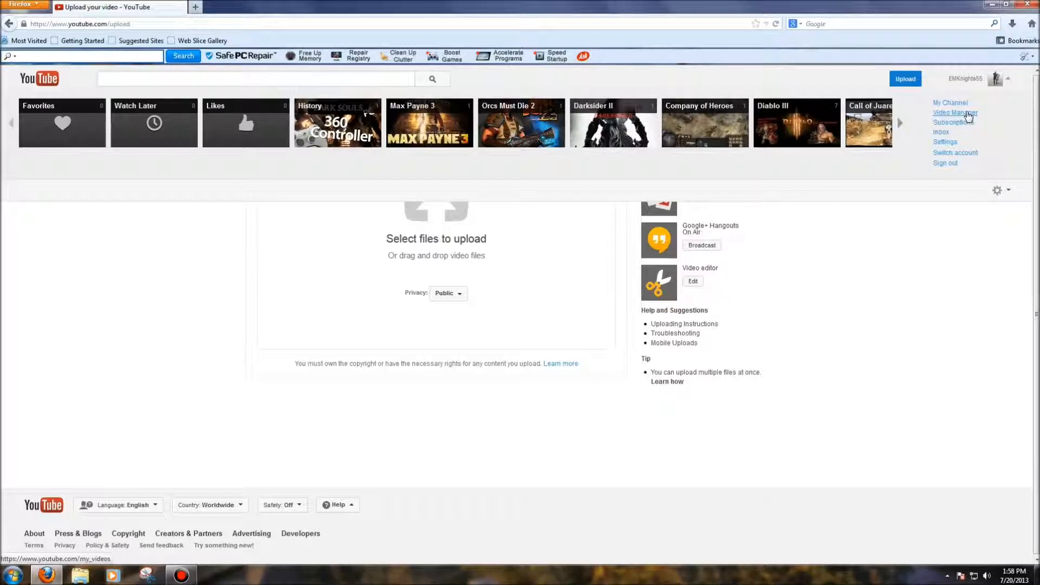
pyautogui.click(968, 116)
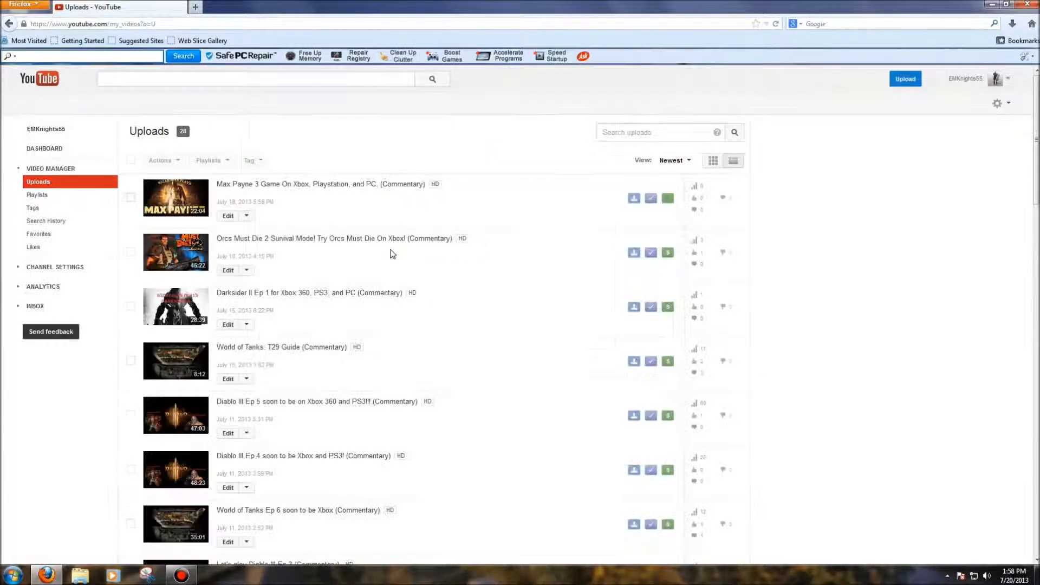
# Open the info and settings of the video "Max Payne 3 Game On Xbox, Playstation, and PC. (Commentary)"
pyautogui.click(229, 215)
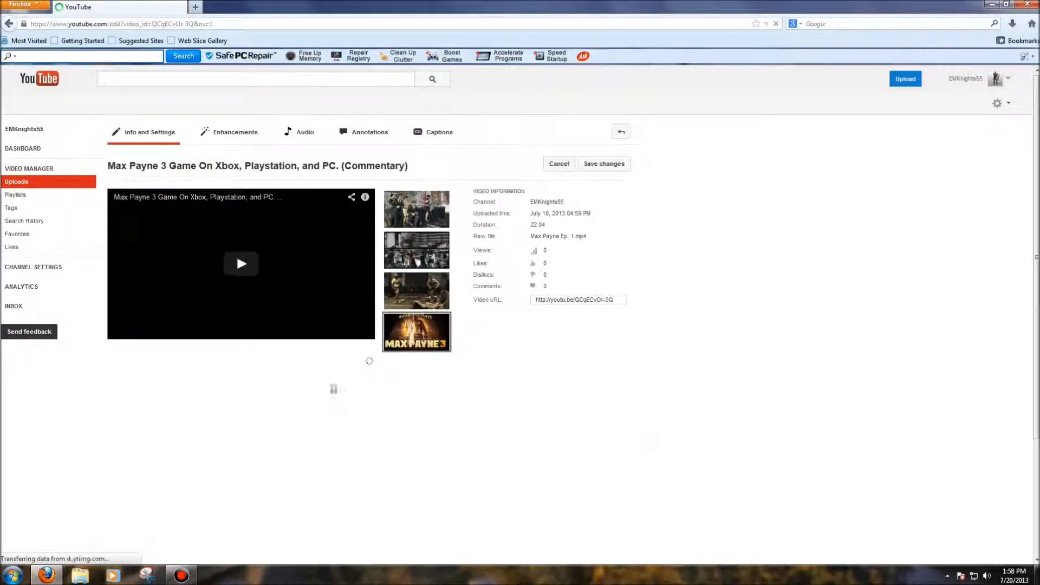
pyautogui.scroll(-5, 279, 382)
pyautogui.scroll(4, 279, 382)
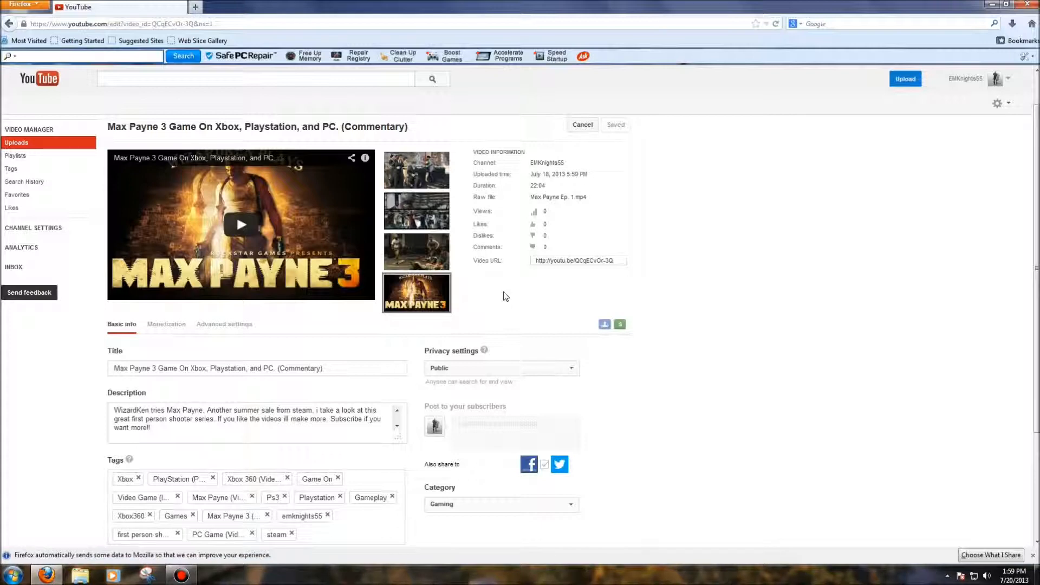
pyautogui.scroll(-5, 237, 215)
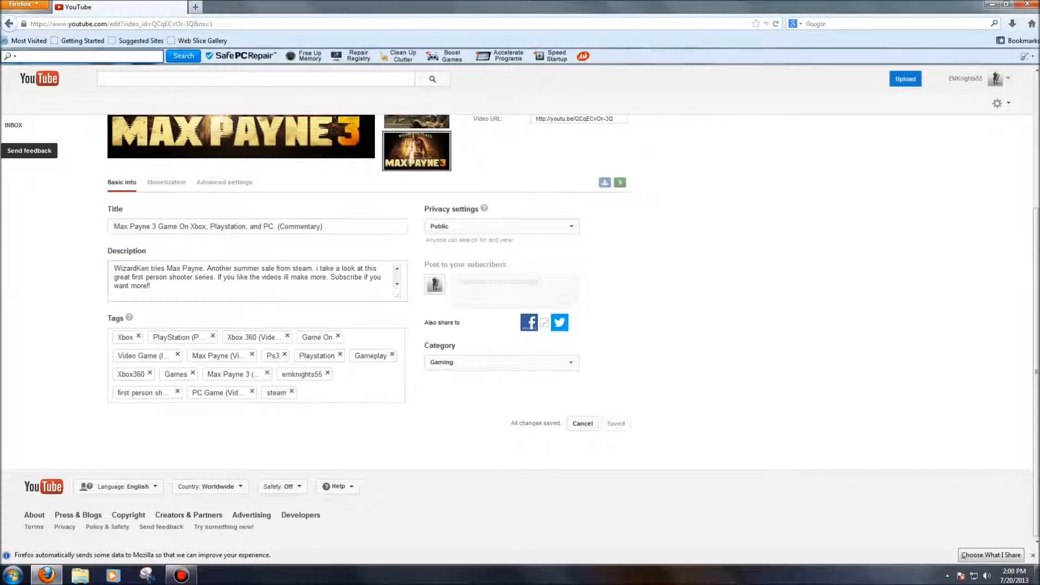
# Read through the video's description, including the fair use statement about gameplay footage with commentary
pyautogui.scroll(-1, 238, 282)
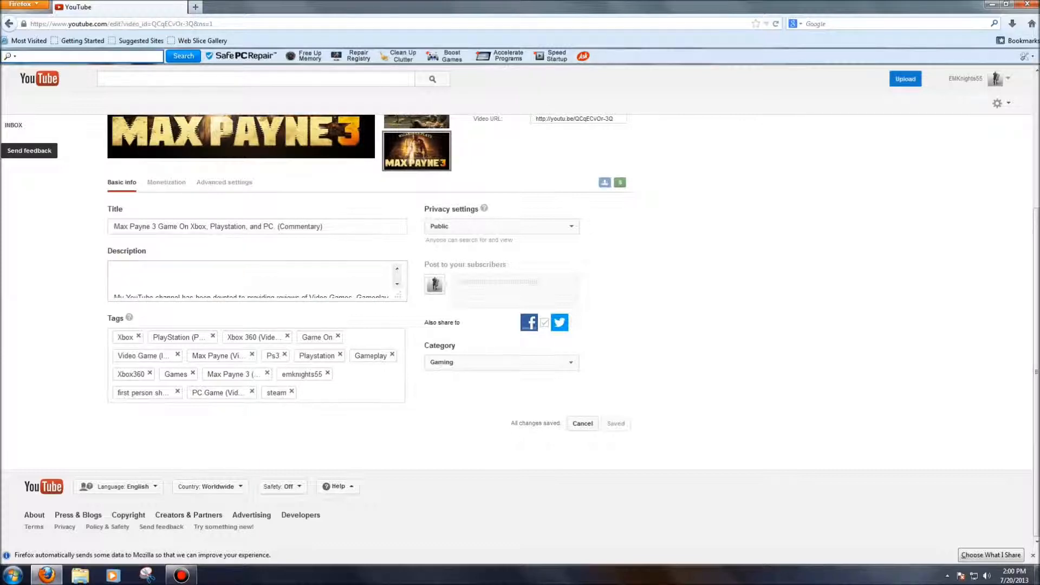
pyautogui.scroll(-1, 252, 281)
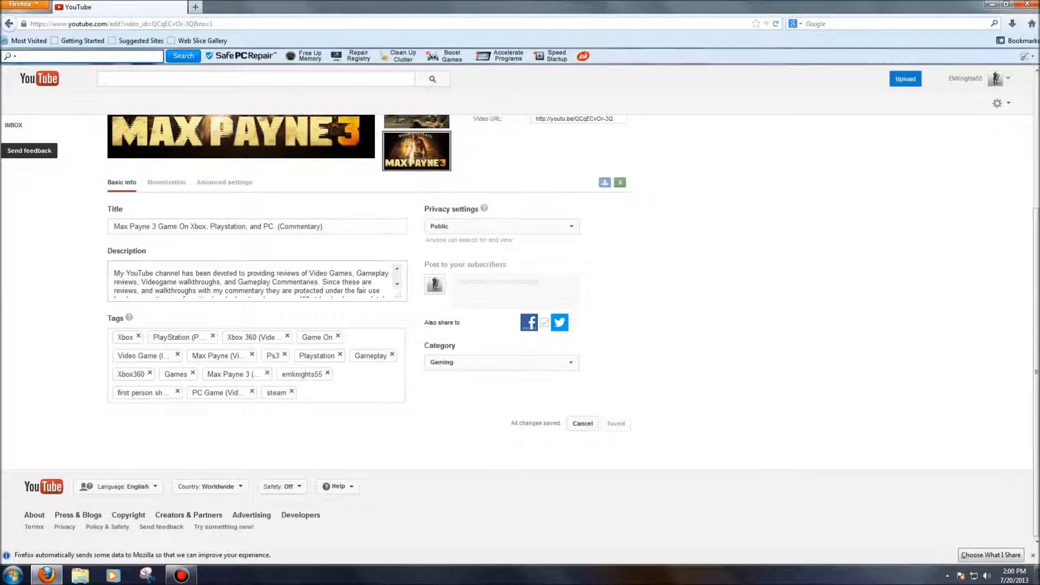
pyautogui.scroll(-4, 250, 281)
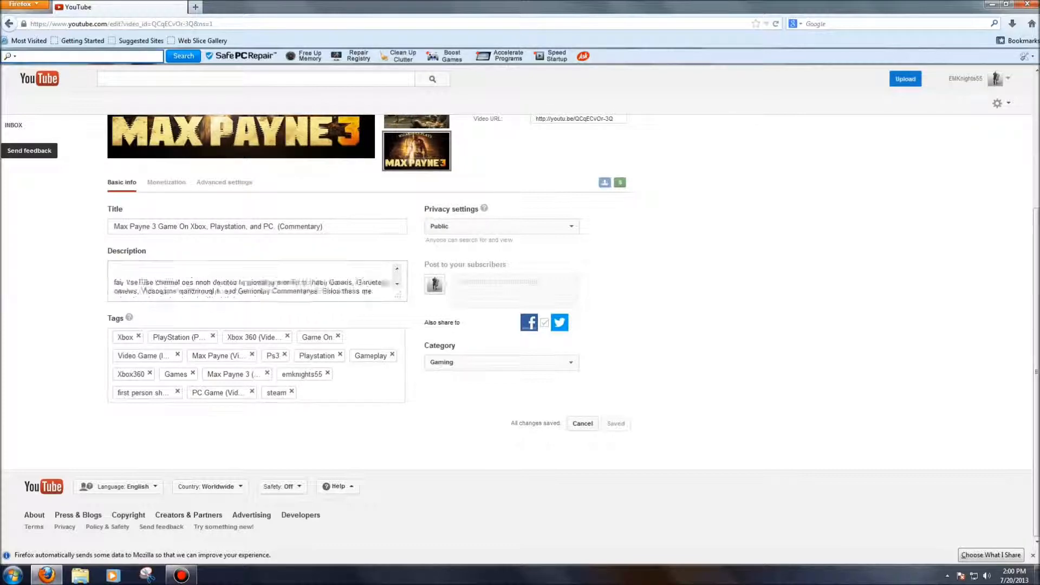
pyautogui.scroll(3, 250, 281)
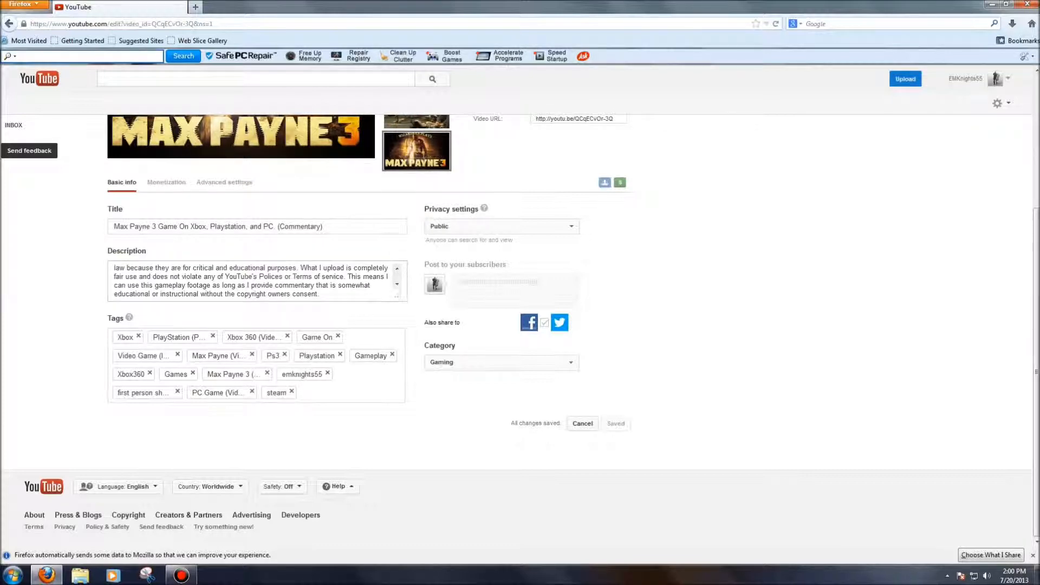
pyautogui.scroll(3, 250, 281)
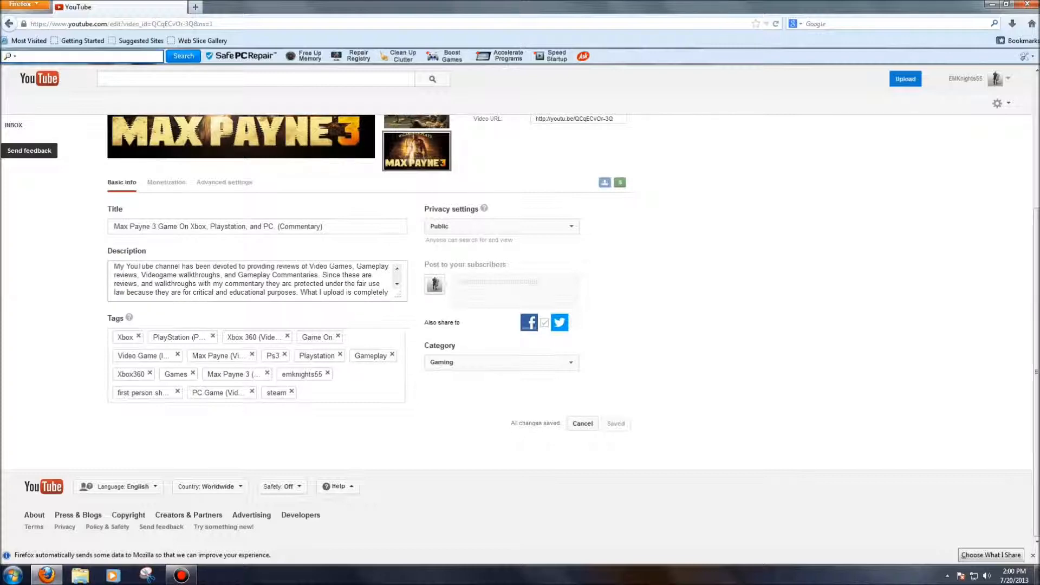
pyautogui.scroll(-3, 250, 281)
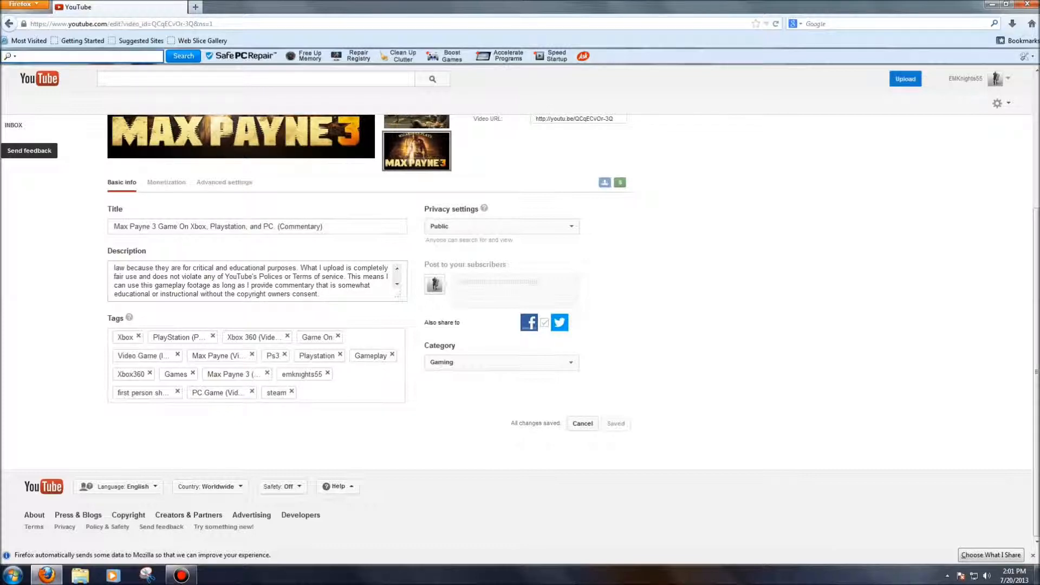
pyautogui.scroll(1, 369, 293)
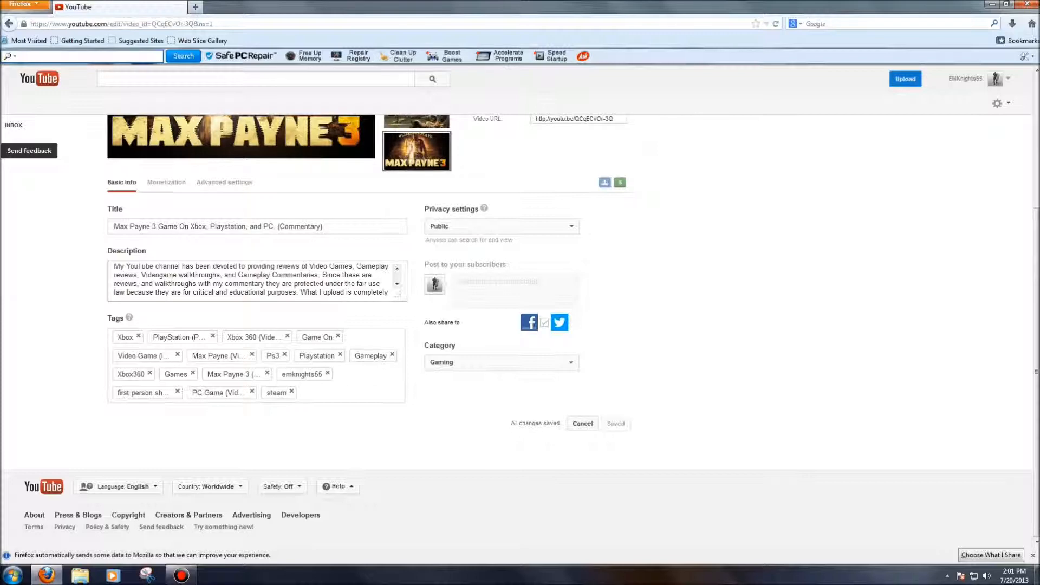
pyautogui.scroll(-2, 252, 281)
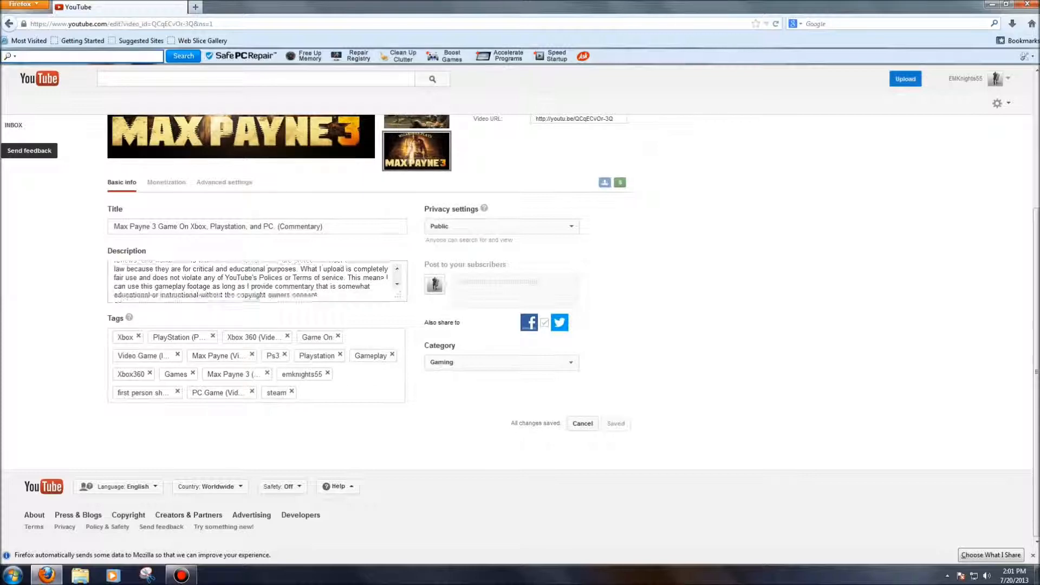
pyautogui.scroll(2, 252, 282)
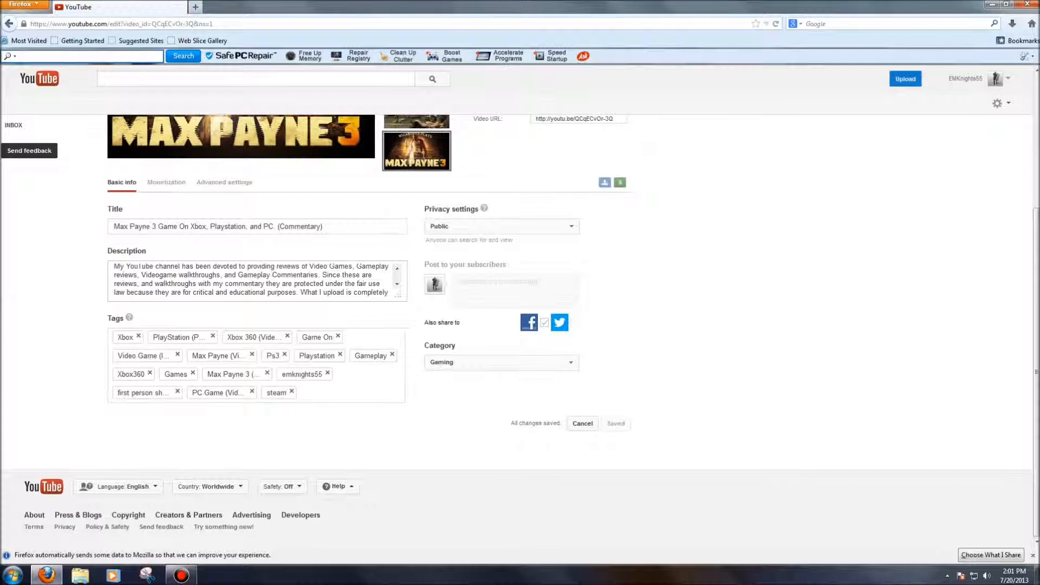
pyautogui.press('Return')
pyautogui.press('Return')
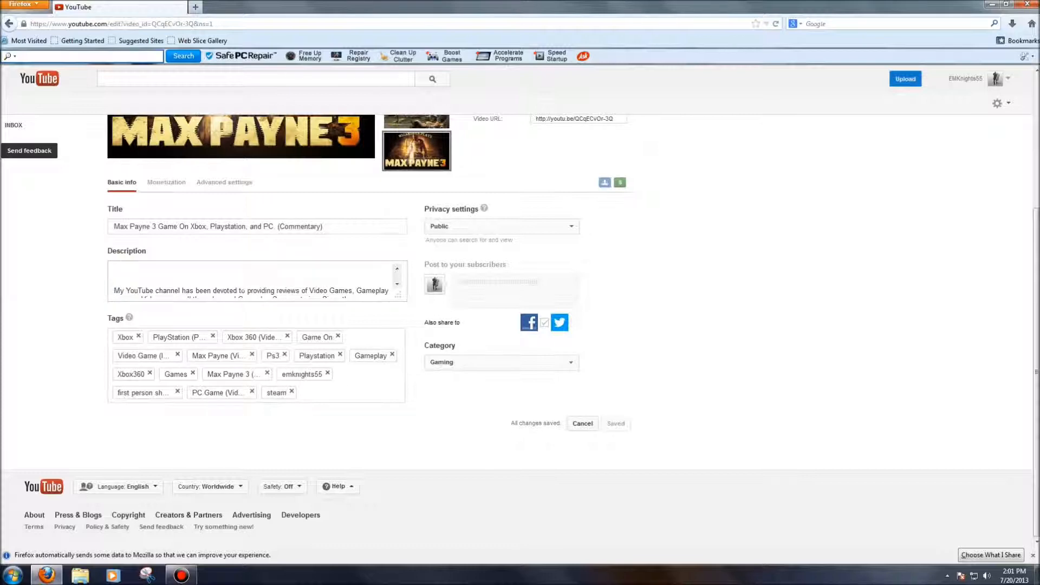
pyautogui.scroll(-2, 243, 291)
pyautogui.scroll(1, 243, 291)
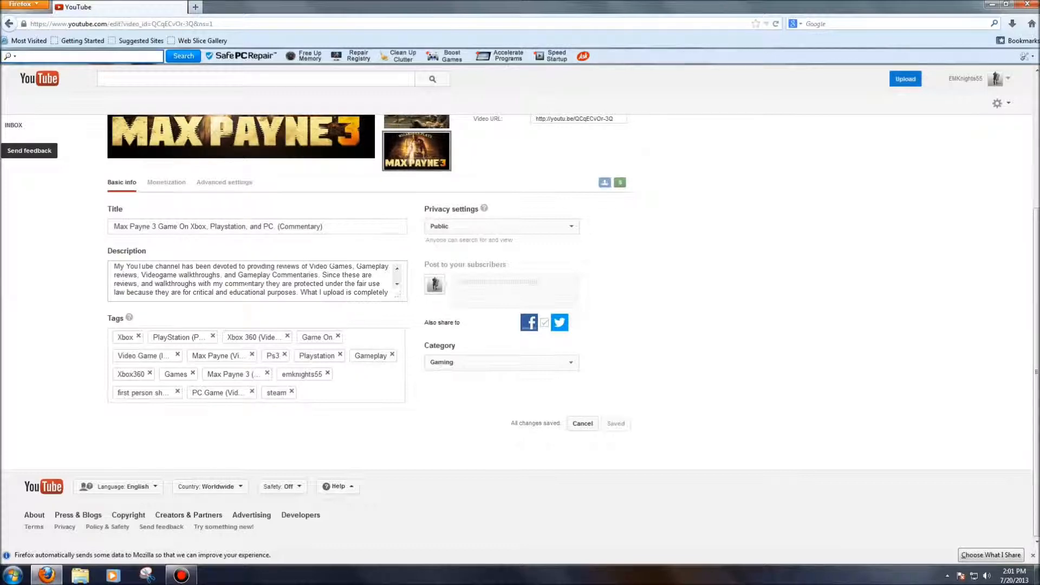
pyautogui.scroll(-1, 246, 284)
pyautogui.scroll(1, 250, 281)
pyautogui.scroll(2, 246, 284)
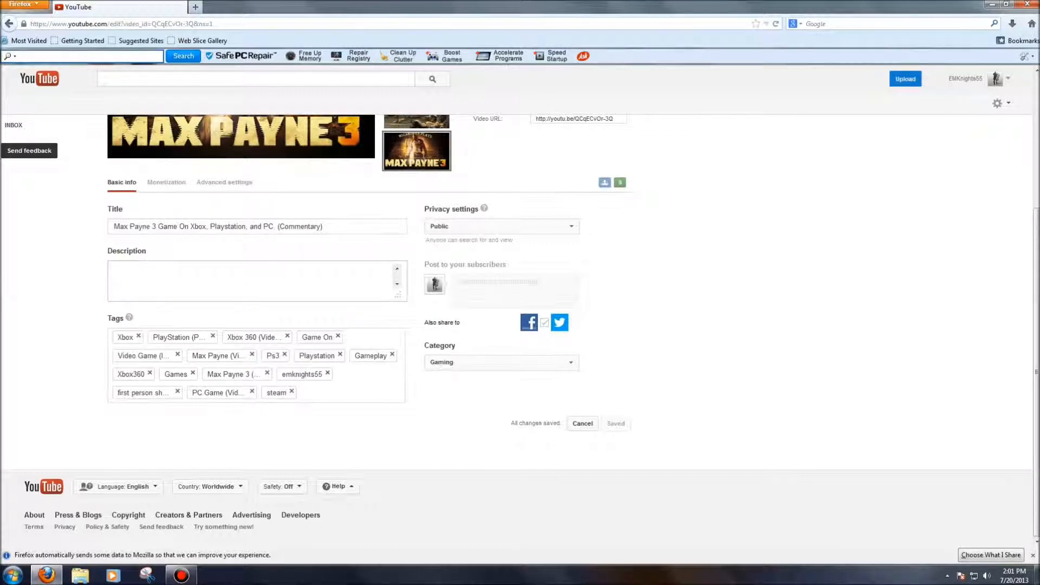
pyautogui.scroll(-2, 246, 283)
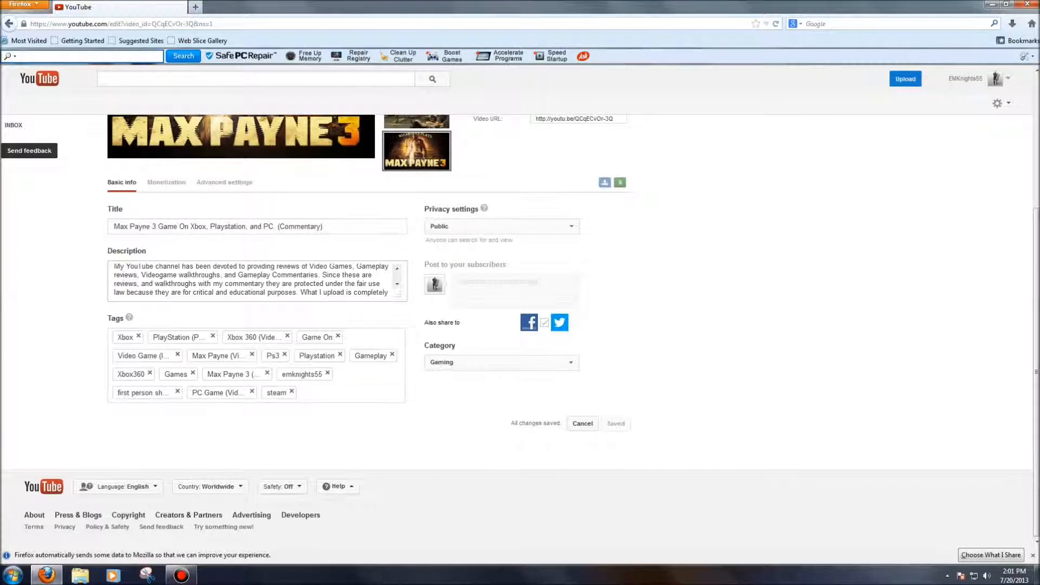
pyautogui.moveTo(114, 267); pyautogui.dragTo(199, 275)
pyautogui.click(198, 275)
pyautogui.scroll(1, 246, 282)
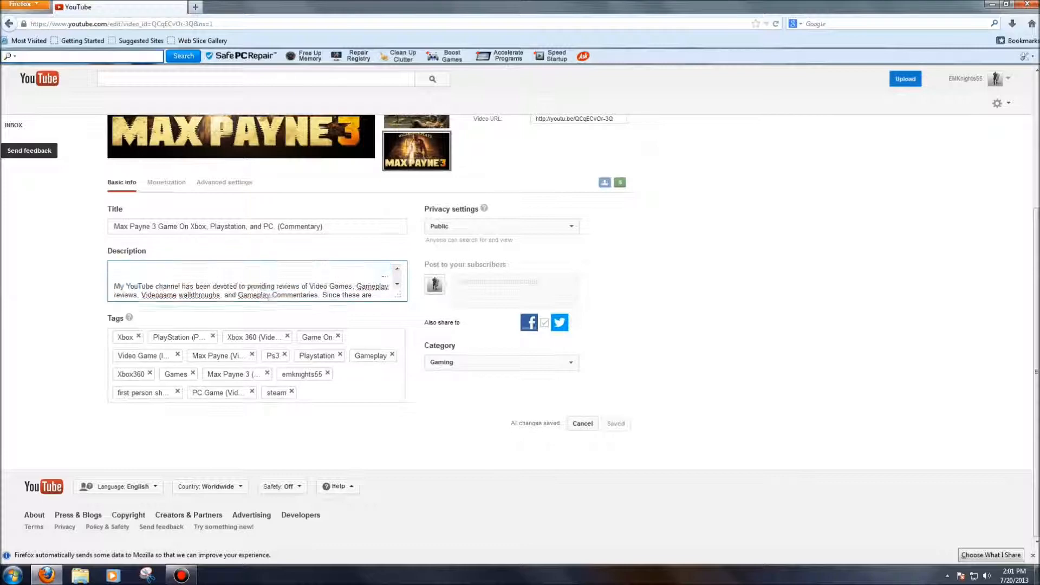
pyautogui.scroll(-2, 247, 281)
pyautogui.scroll(2, 247, 282)
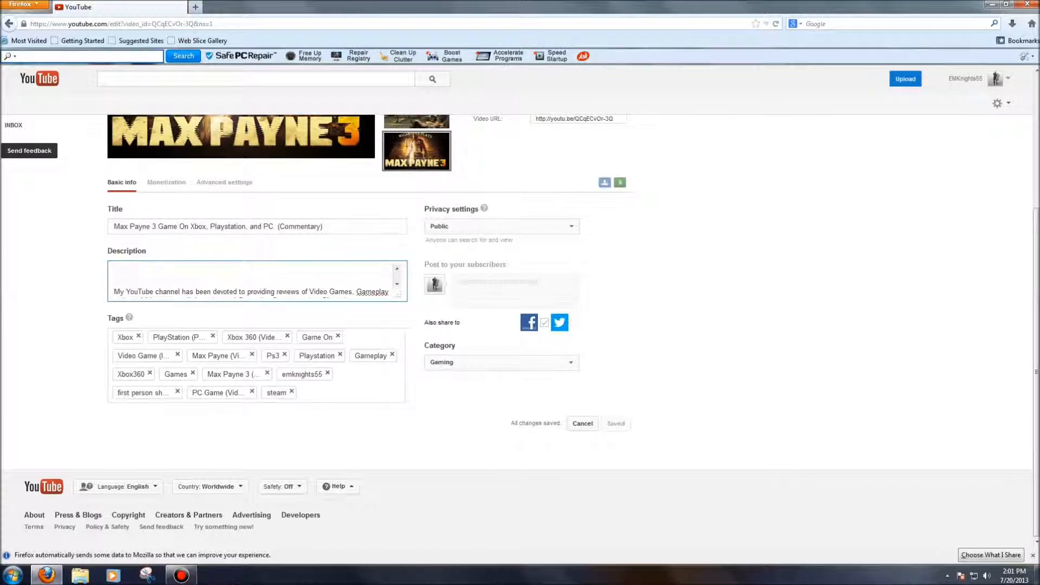
pyautogui.scroll(-2, 247, 282)
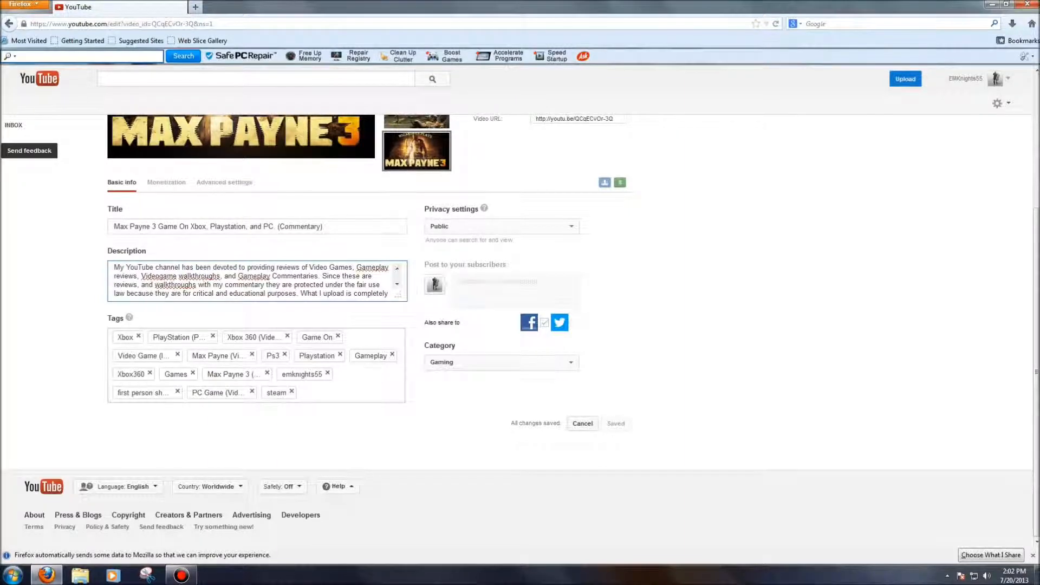
# Review the video's monetization settings, including the ad formats and syndication options
pyautogui.scroll(4, 334, 400)
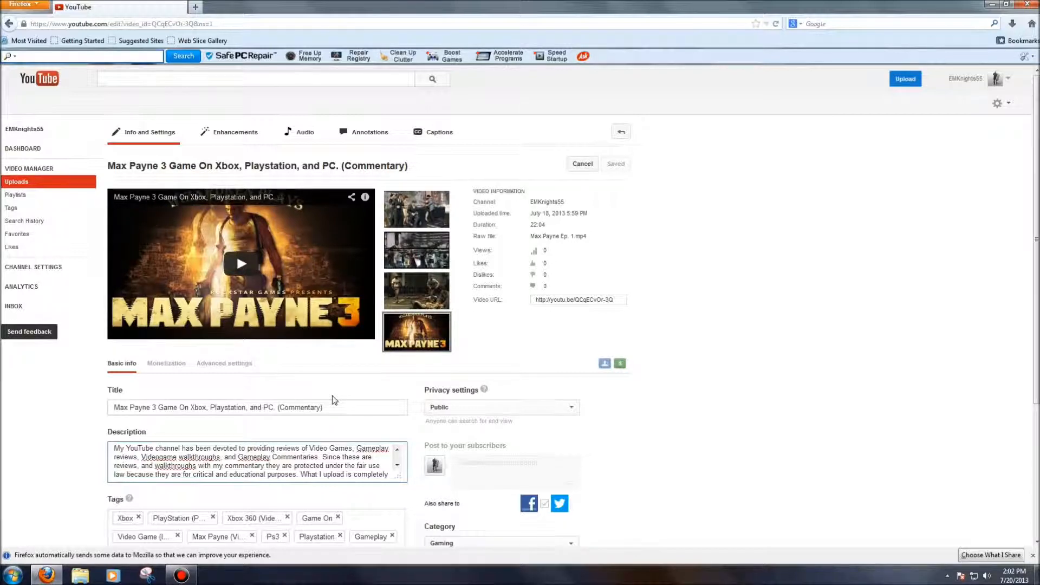
pyautogui.scroll(-2, 334, 400)
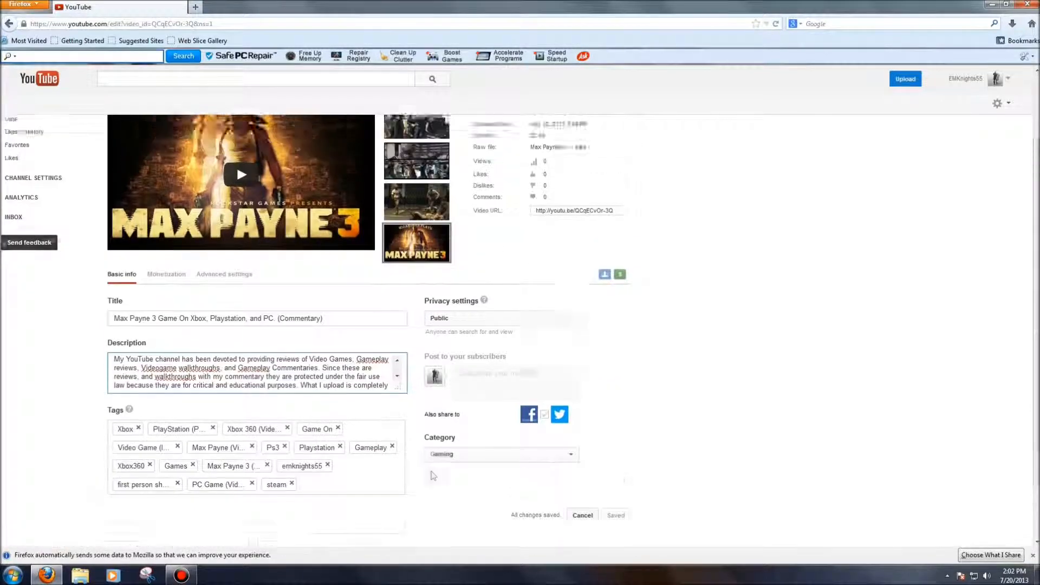
pyautogui.scroll(2, 433, 475)
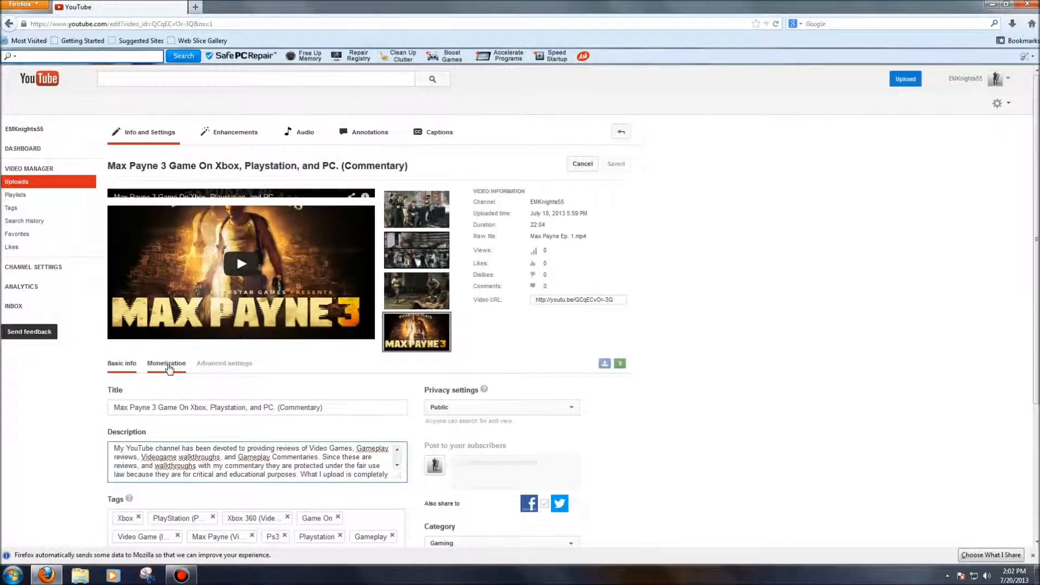
pyautogui.click(168, 366)
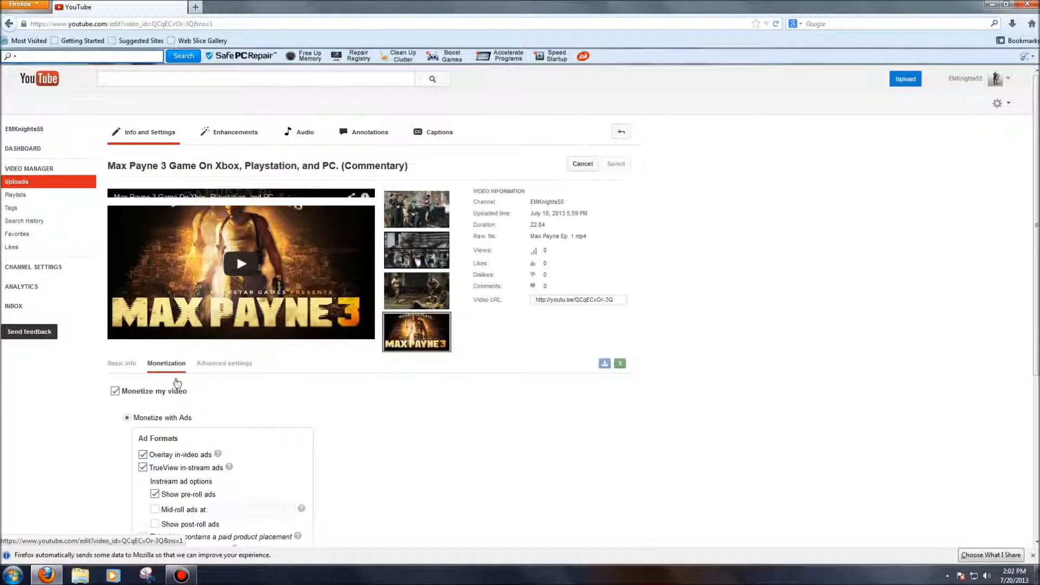
pyautogui.scroll(-2, 394, 418)
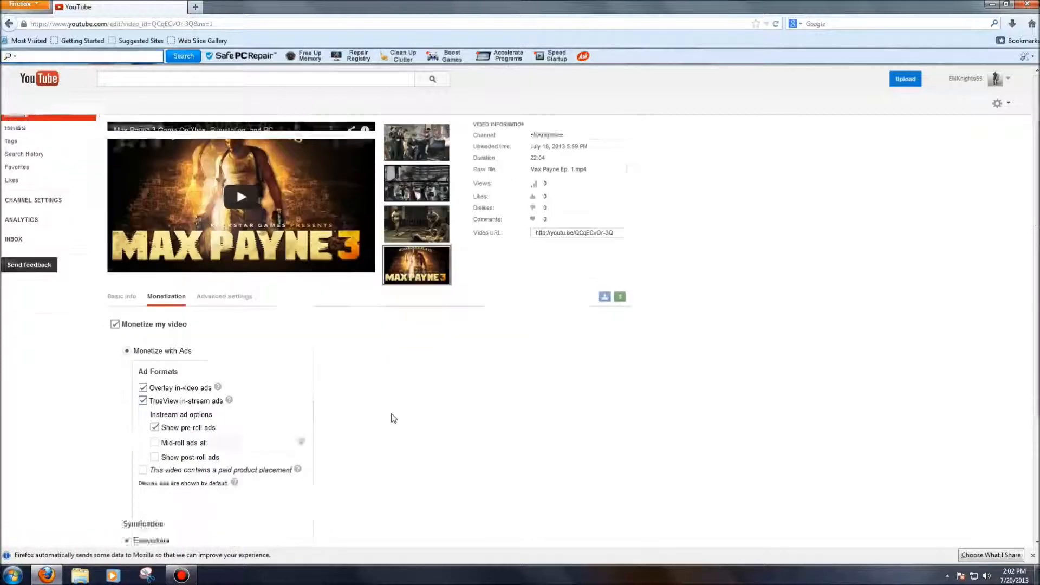
pyautogui.scroll(-3, 393, 418)
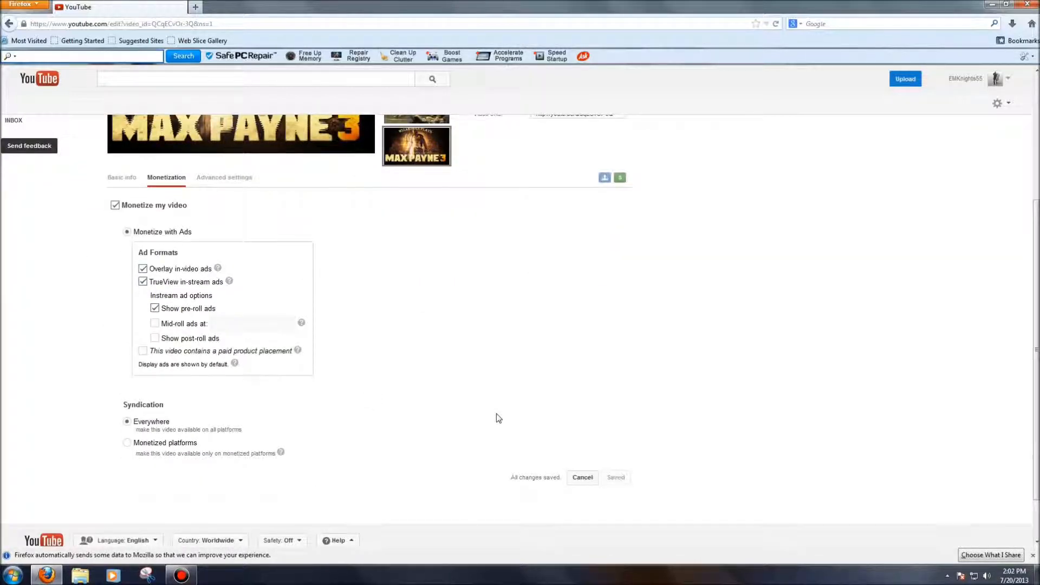
pyautogui.scroll(5, 499, 418)
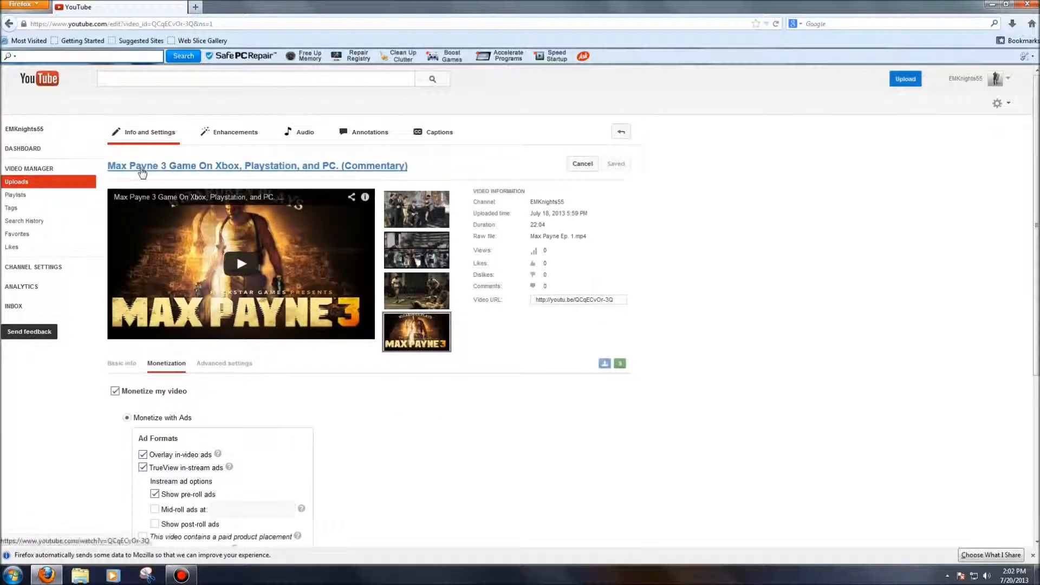
# Check the video's advanced settings and return to its basic info
pyautogui.click(230, 368)
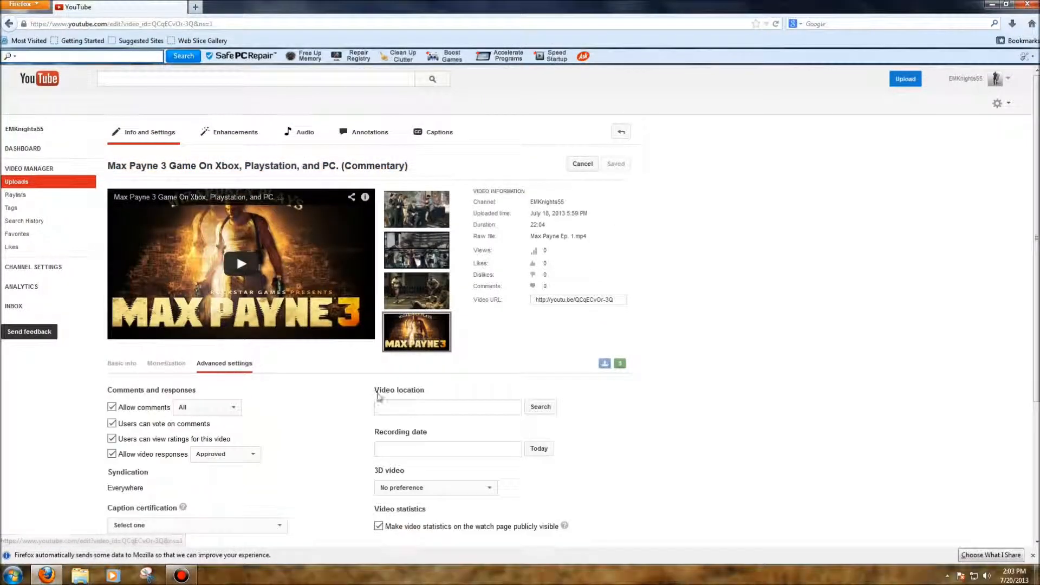
pyautogui.click(132, 367)
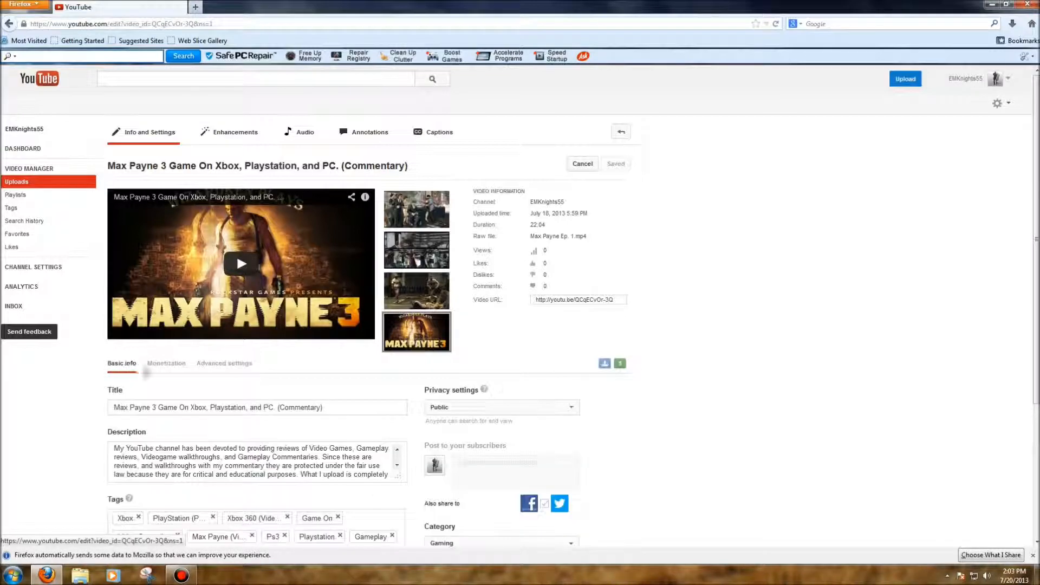
pyautogui.scroll(-4, 332, 400)
pyautogui.scroll(4, 332, 401)
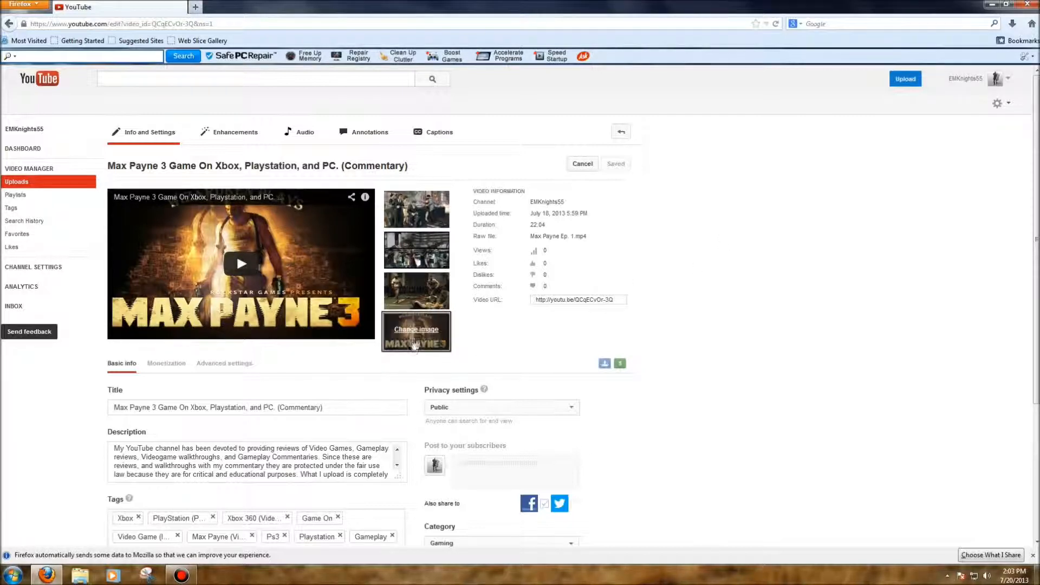
# Look over the video's thumbnail choices and close Firefox
pyautogui.moveTo(418, 303)
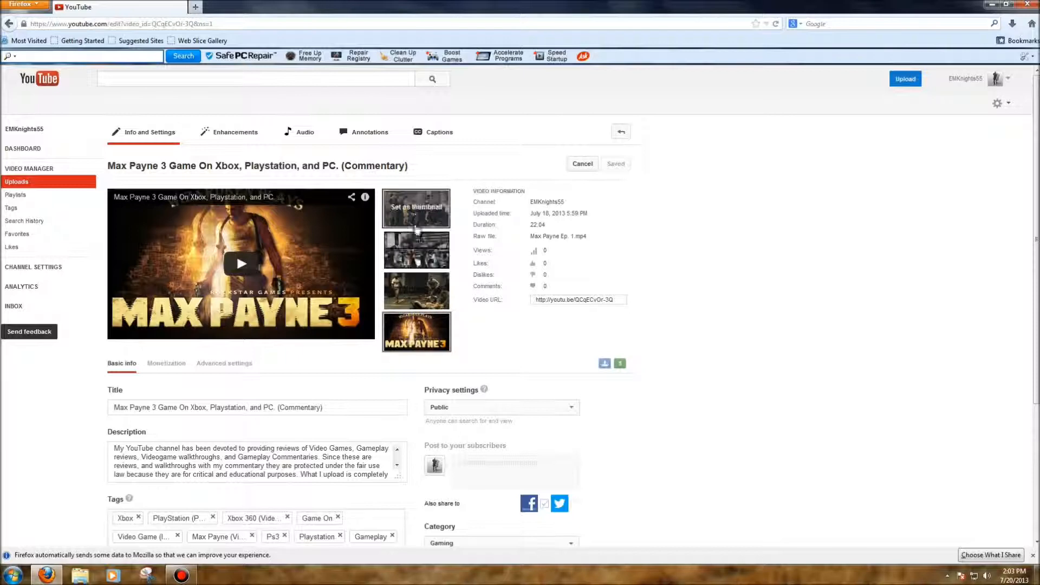
pyautogui.moveTo(437, 349)
pyautogui.moveTo(421, 262)
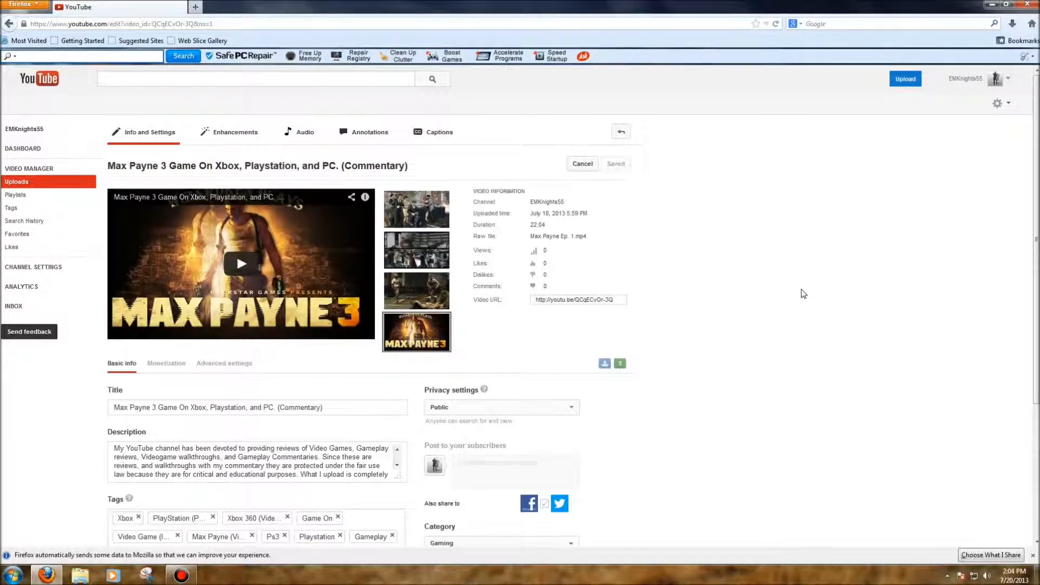
pyautogui.click(1029, 5)
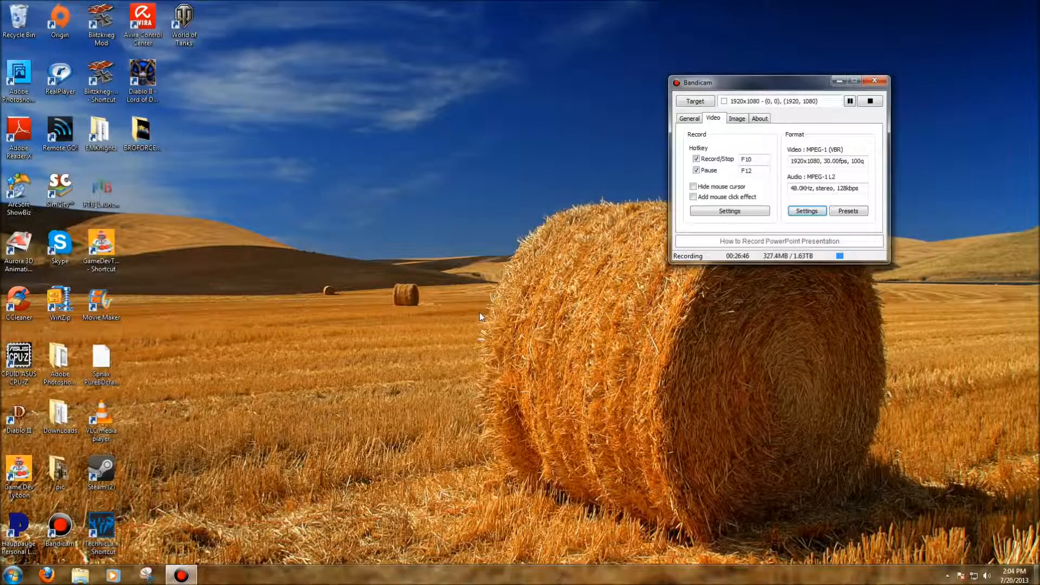